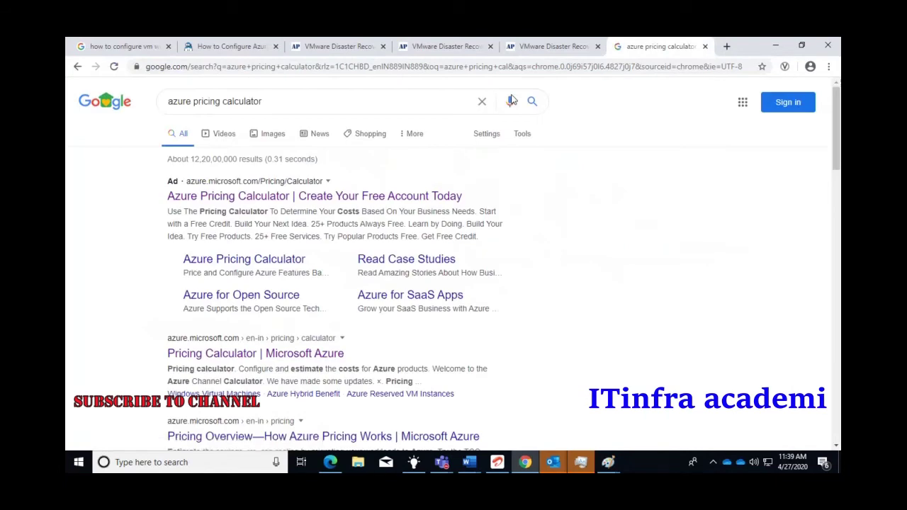
Step: Open the Microsoft Azure Pricing calculator from the search results and delete everything in the existing estimate
click(210, 359)
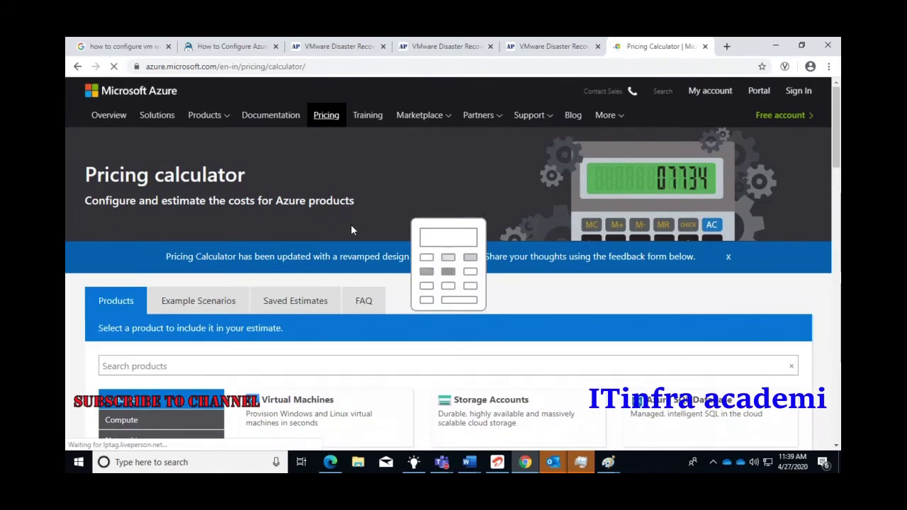
scroll(354, 244, down, 10)
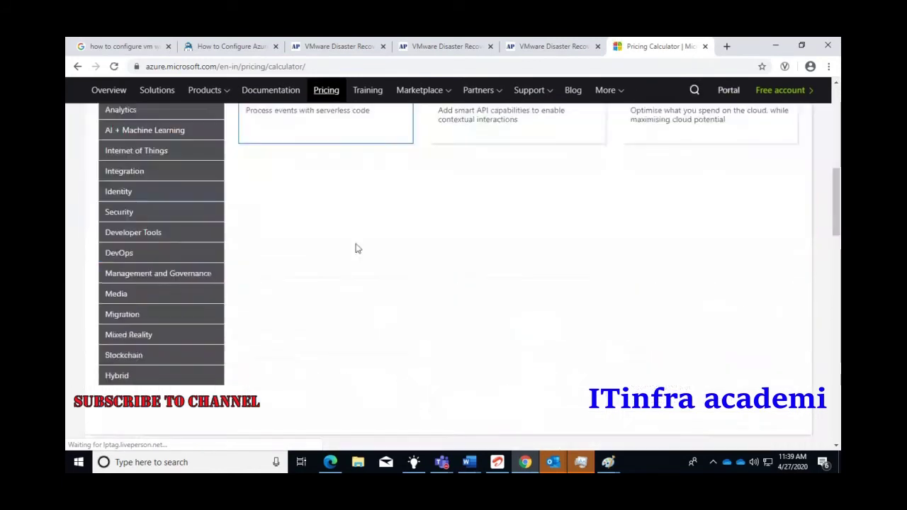
scroll(357, 248, down, 5)
scroll(357, 247, up, 4)
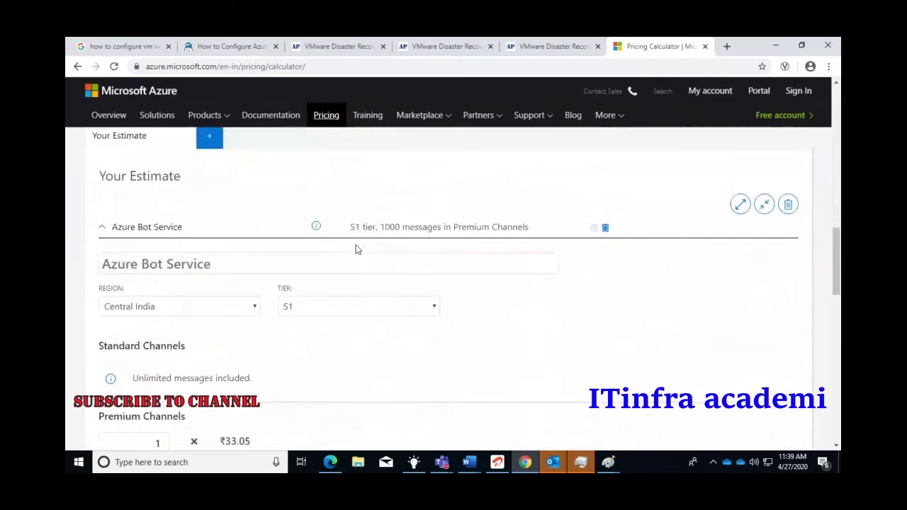
scroll(357, 249, down, 6)
scroll(357, 249, up, 2)
scroll(357, 249, up, 5)
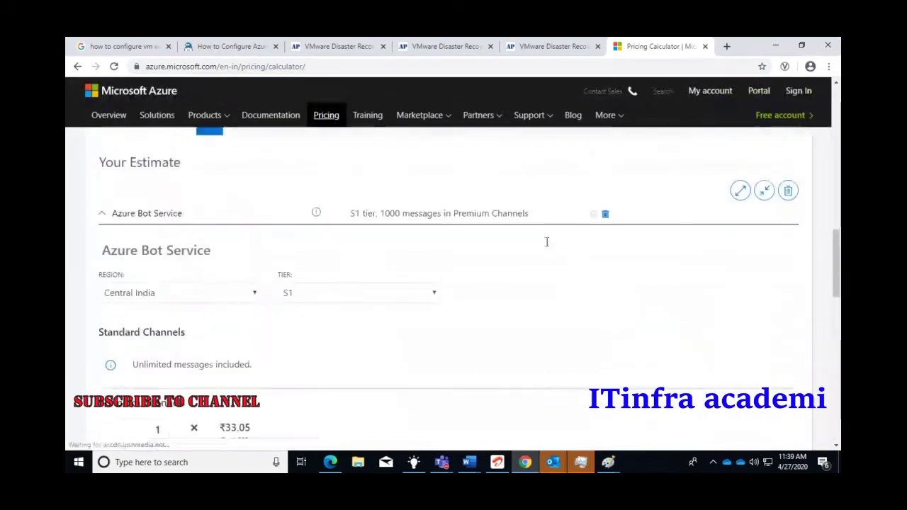
click(789, 306)
click(543, 296)
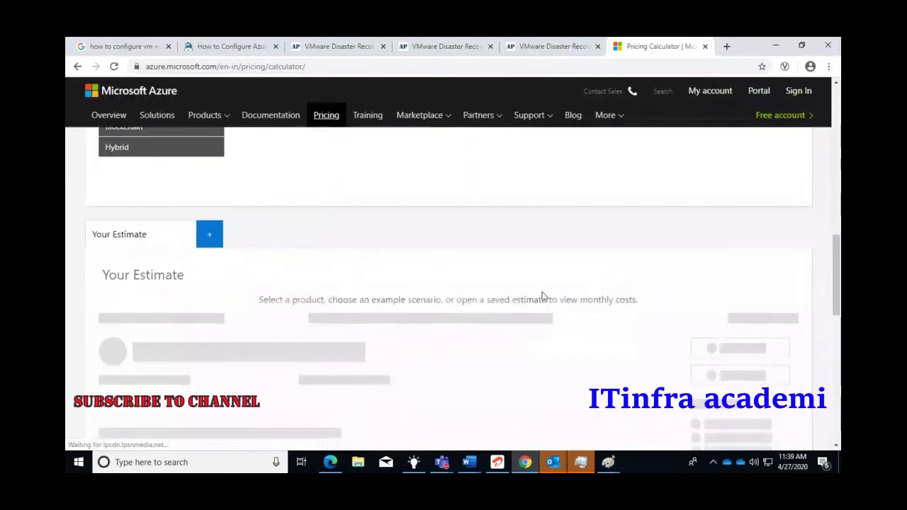
scroll(695, 321, down, 2)
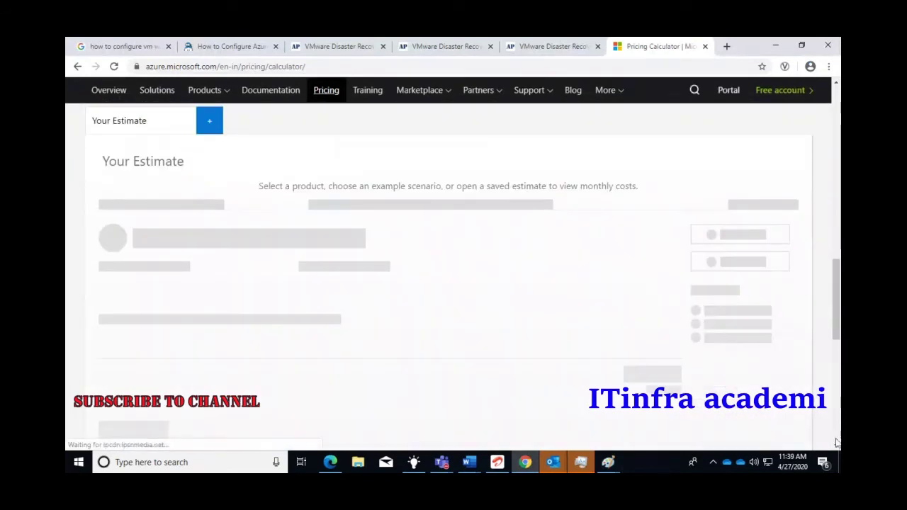
scroll(743, 312, down, 1)
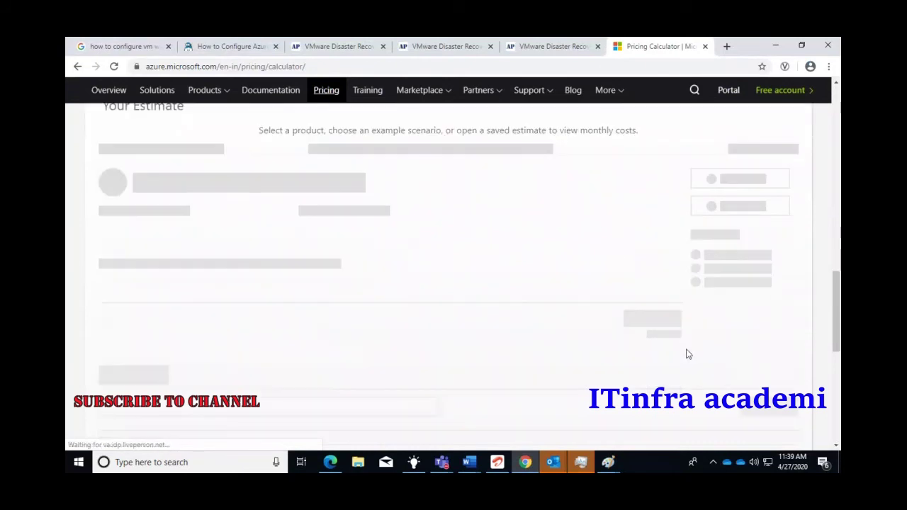
scroll(717, 309, down, 1)
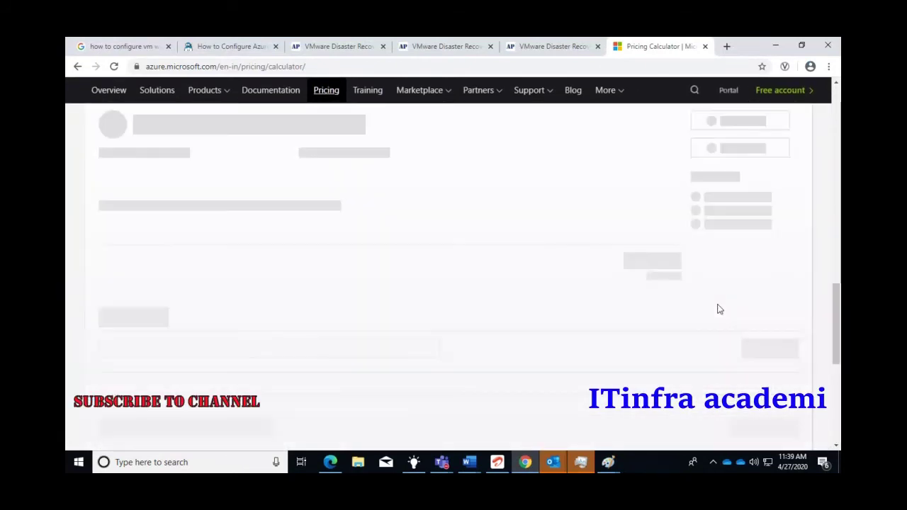
Step: Search the products for "site", add Azure Site Recovery to the estimate and view its entry
scroll(181, 372, up, 3)
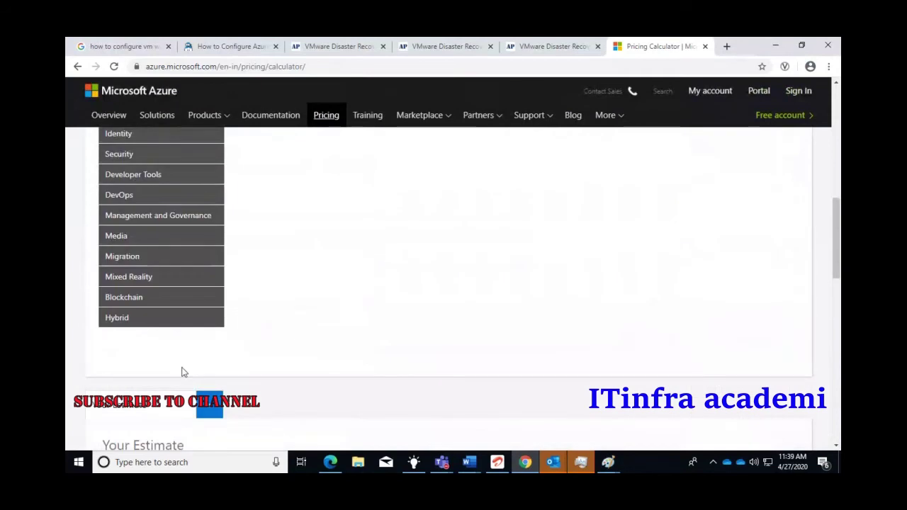
scroll(198, 358, up, 5)
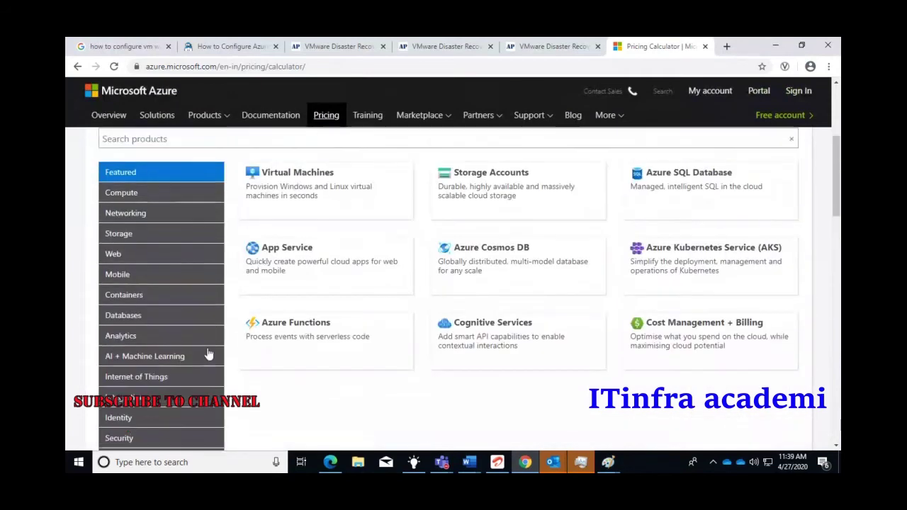
scroll(209, 351, up, 3)
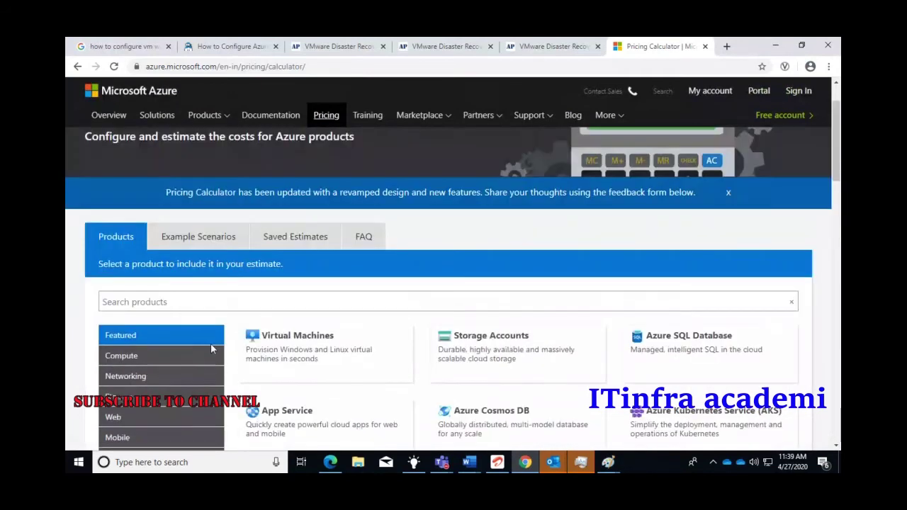
scroll(220, 325, up, 1)
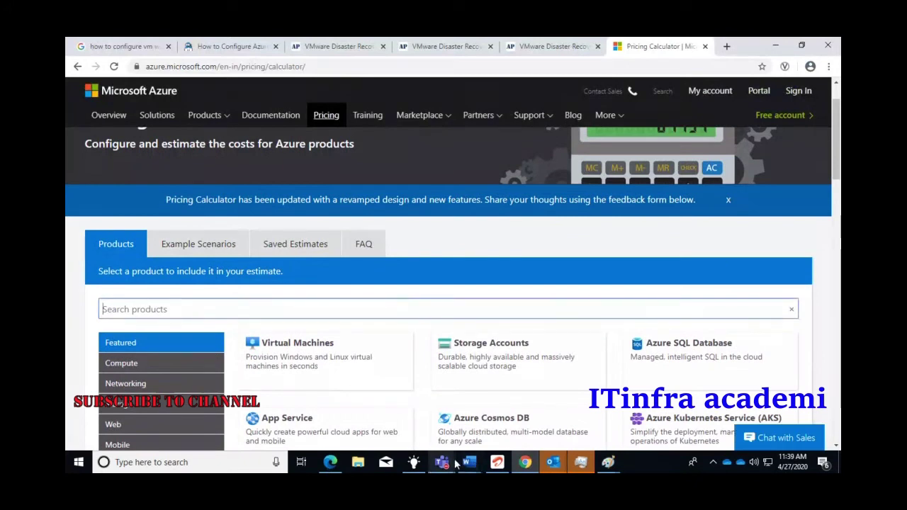
mouse_move(456, 464)
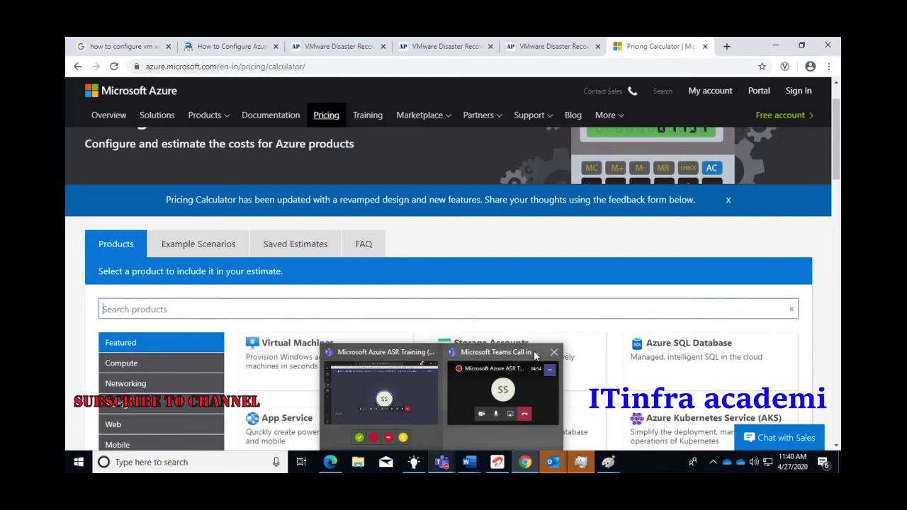
mouse_move(534, 356)
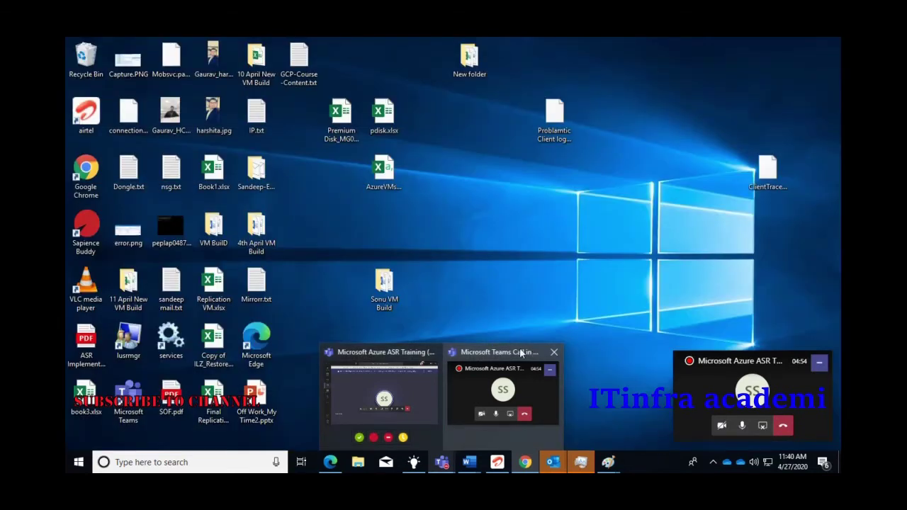
scroll(499, 264, down, 3)
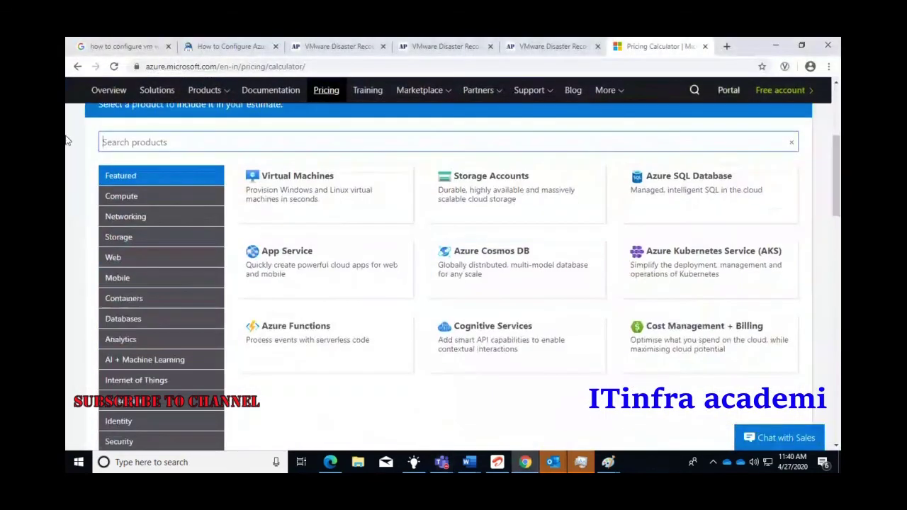
scroll(67, 140, up, 4)
scroll(203, 296, down, 1)
text(site)
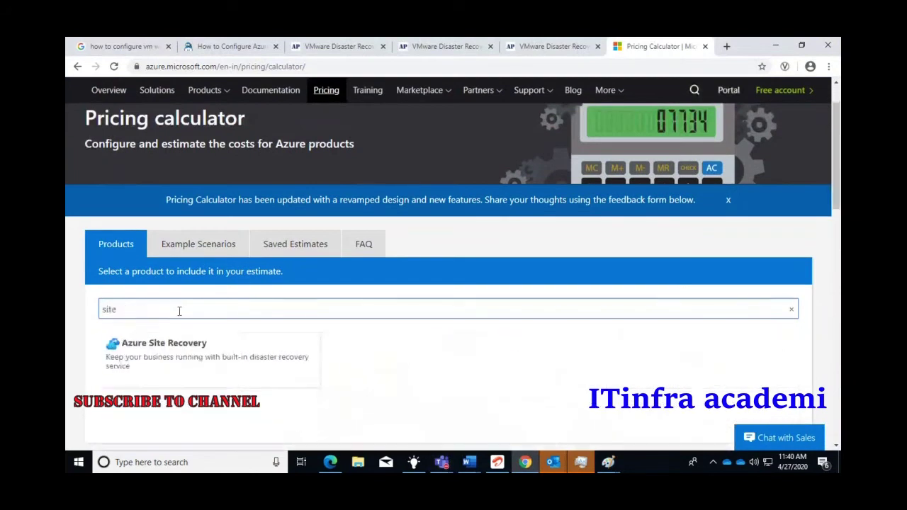
click(168, 341)
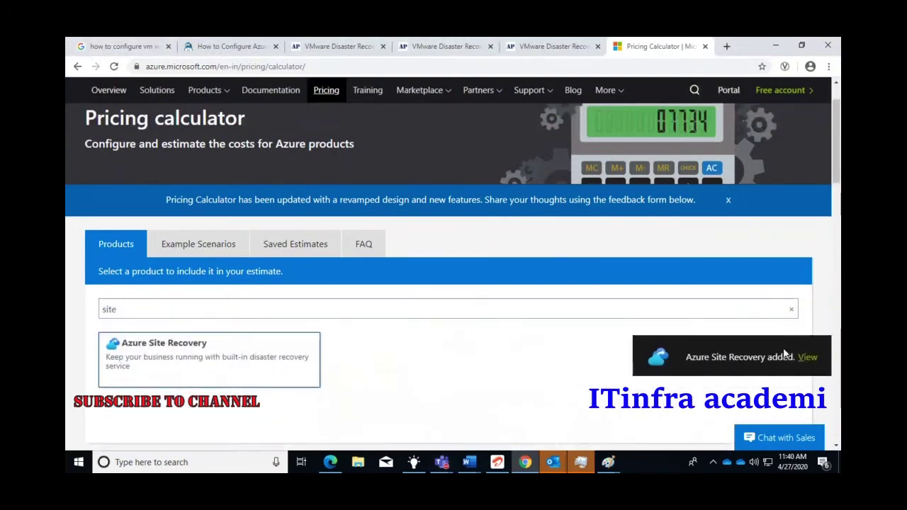
click(807, 360)
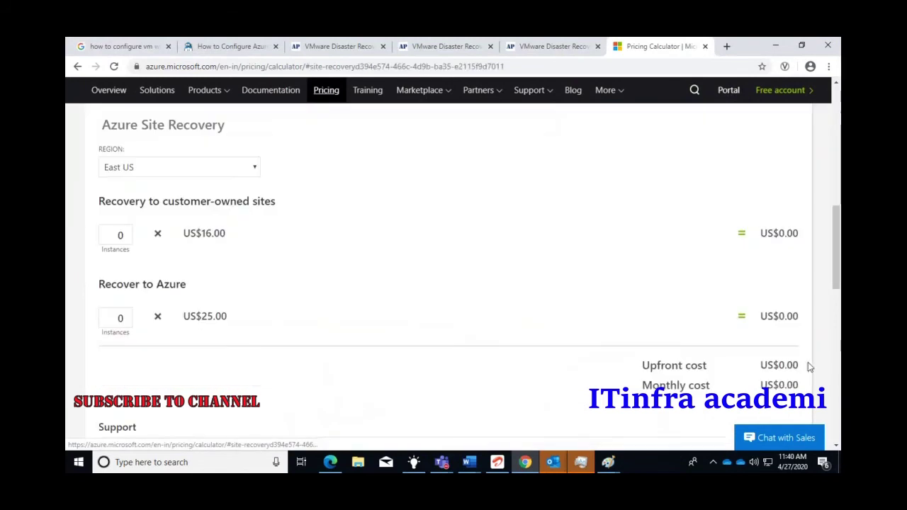
Step: Set the estimate's currency to Indian Rupee (₹)
scroll(698, 294, down, 3)
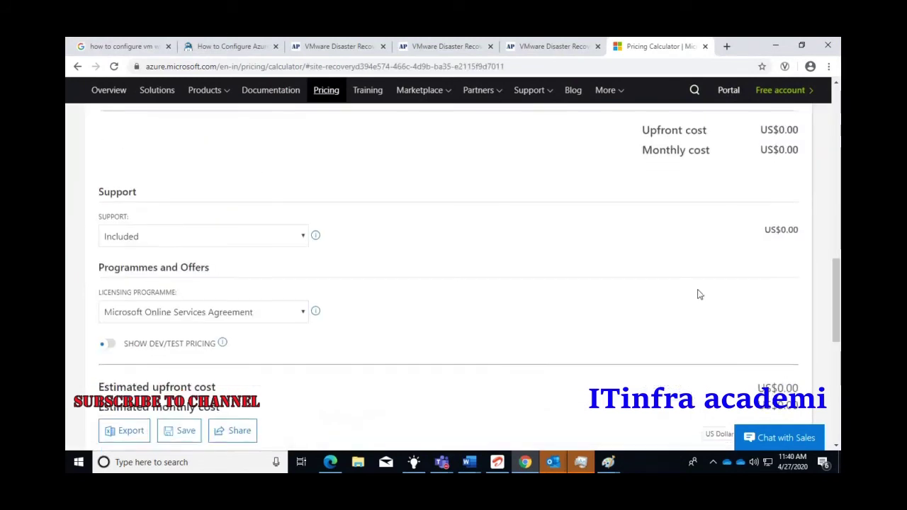
scroll(698, 294, down, 3)
click(750, 213)
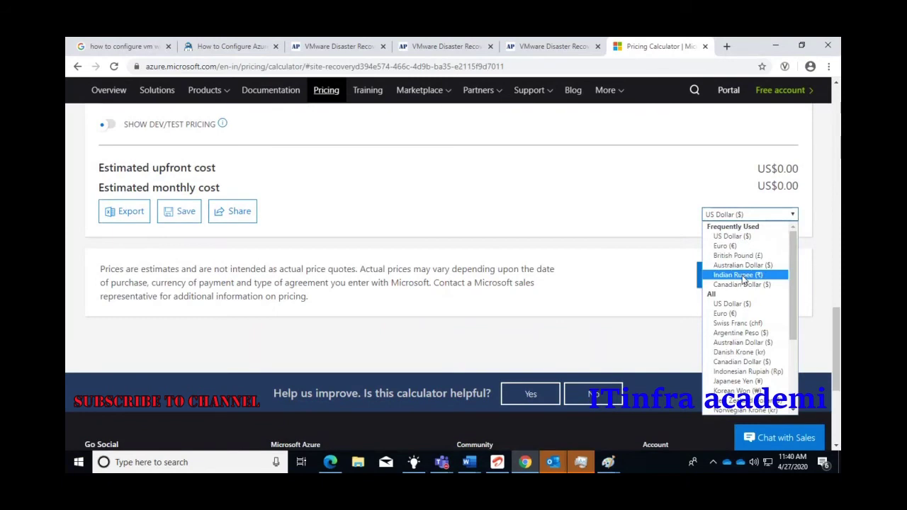
click(742, 276)
Step: Set the Azure Site Recovery region to Central India
scroll(585, 196, up, 2)
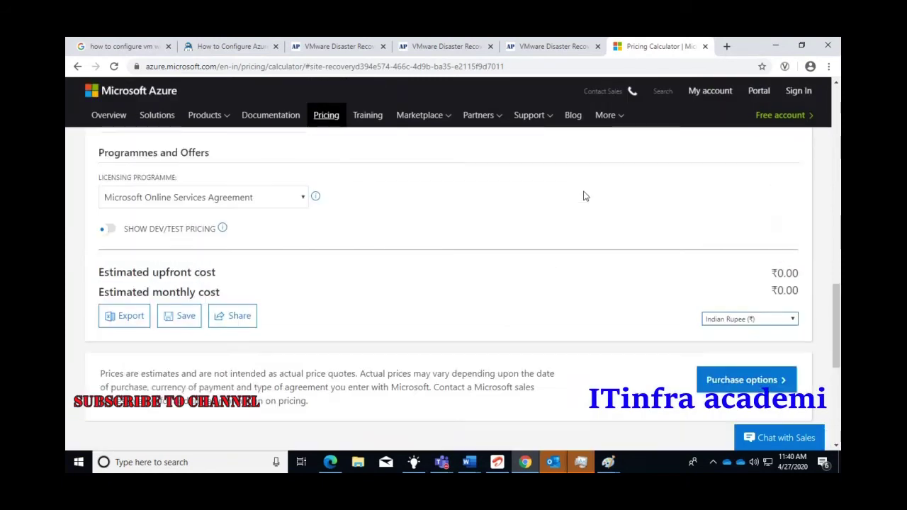
scroll(585, 196, up, 10)
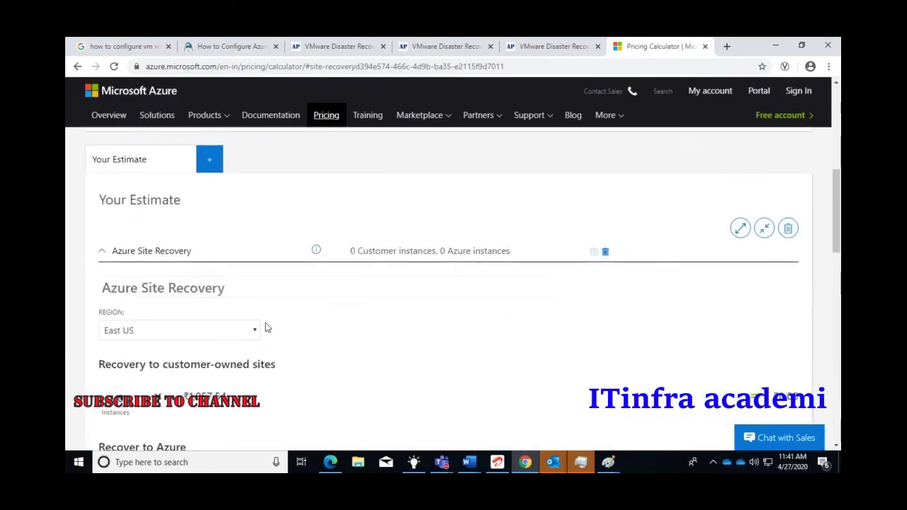
scroll(262, 319, down, 2)
scroll(231, 257, up, 1)
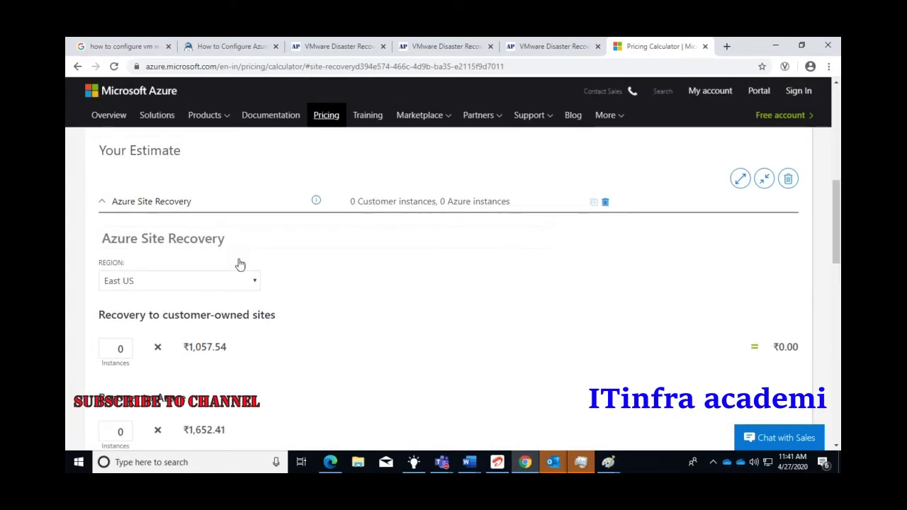
click(201, 282)
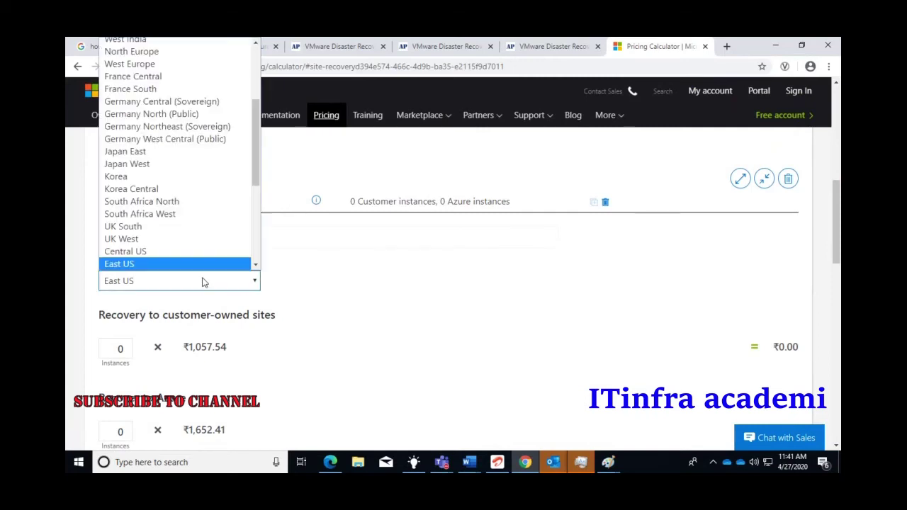
click(196, 338)
scroll(234, 255, down, 2)
drag(259, 222, 257, 161)
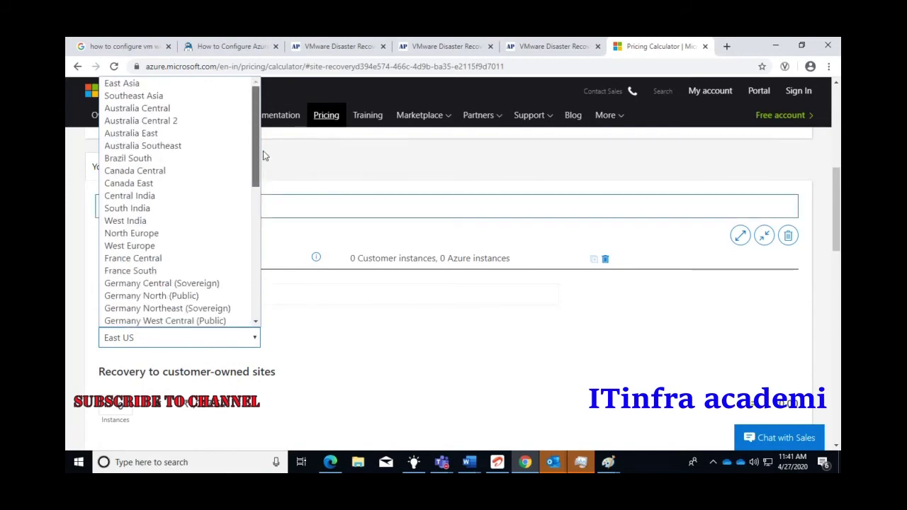
click(178, 198)
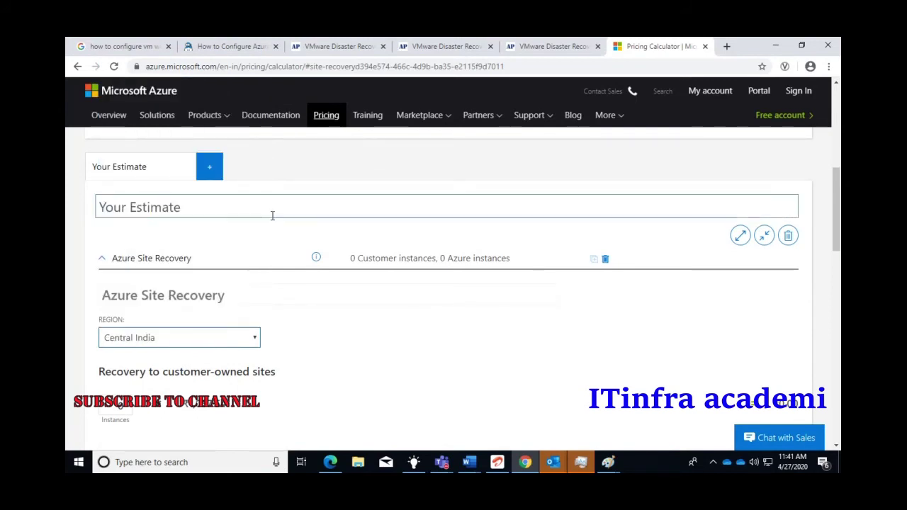
Step: Enter 1 instance for Recover to Azure, and extend the instance count to 100
scroll(236, 281, down, 2)
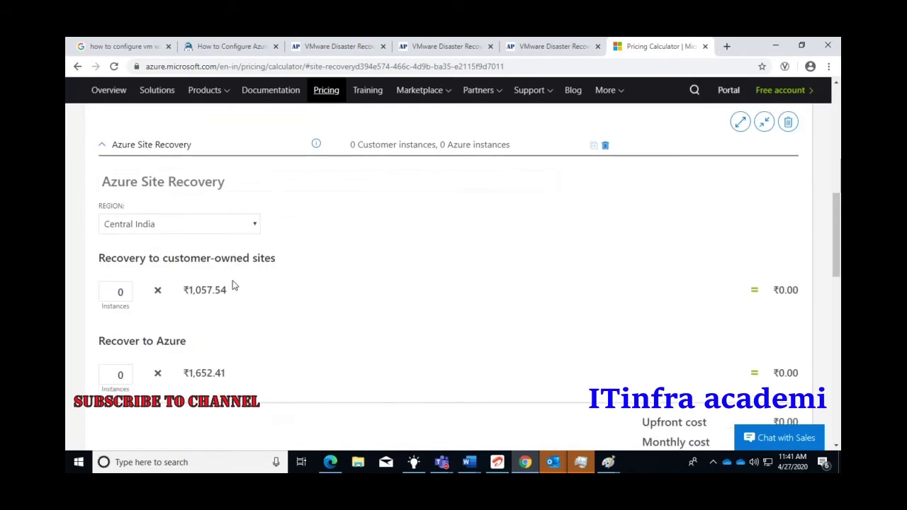
drag(100, 341, 194, 340)
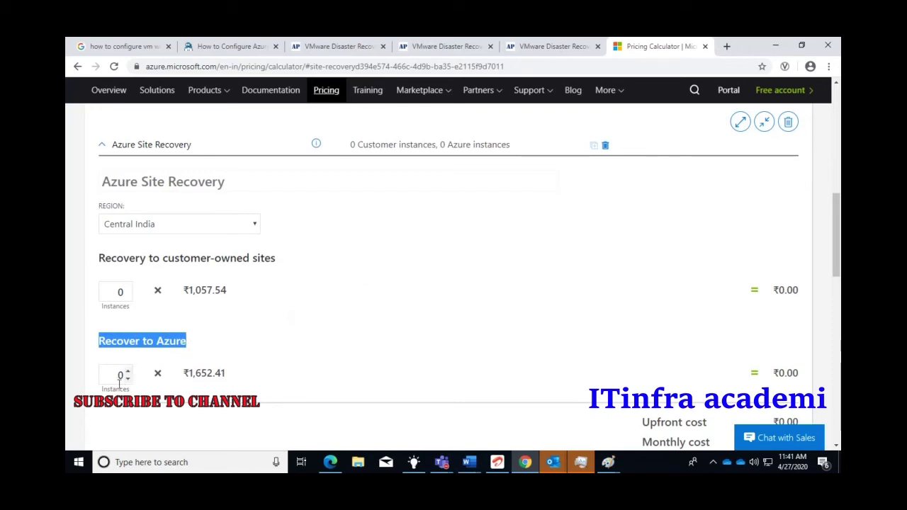
click(120, 376)
double_click(120, 375)
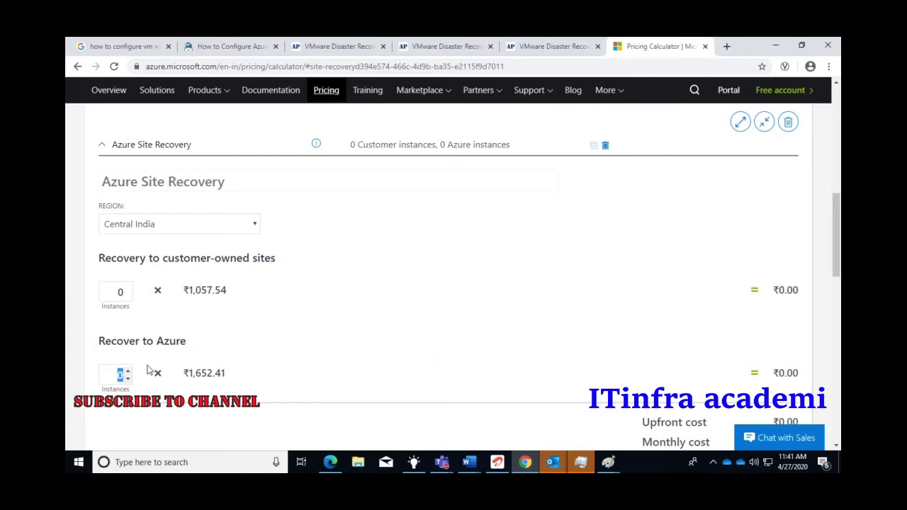
drag(99, 340, 186, 341)
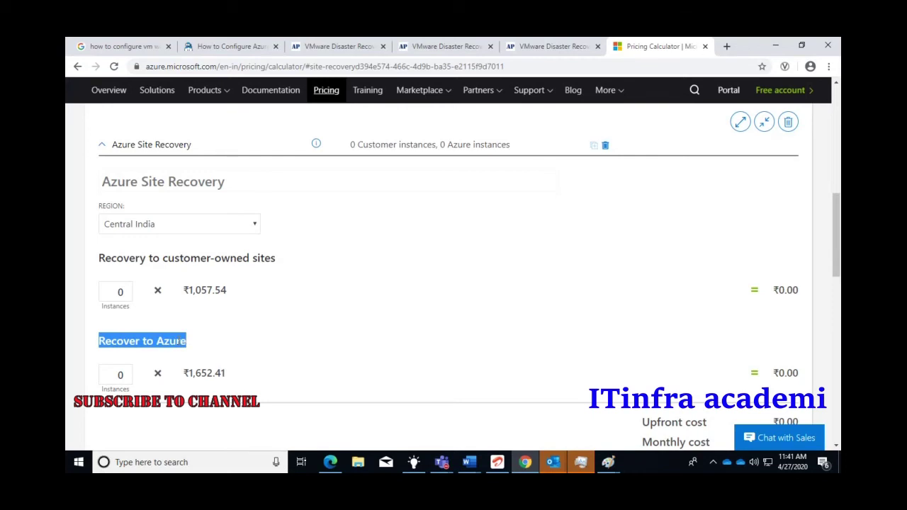
scroll(168, 381, up, 1)
scroll(162, 364, down, 3)
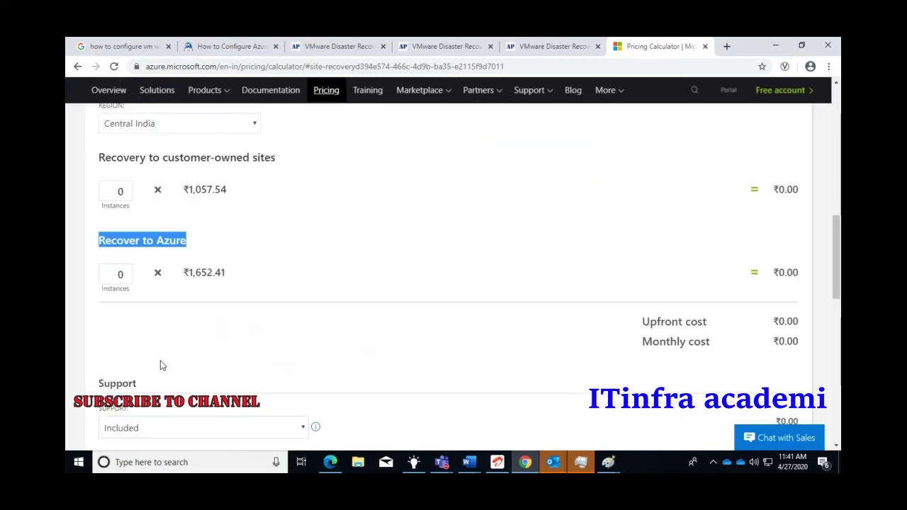
double_click(121, 260)
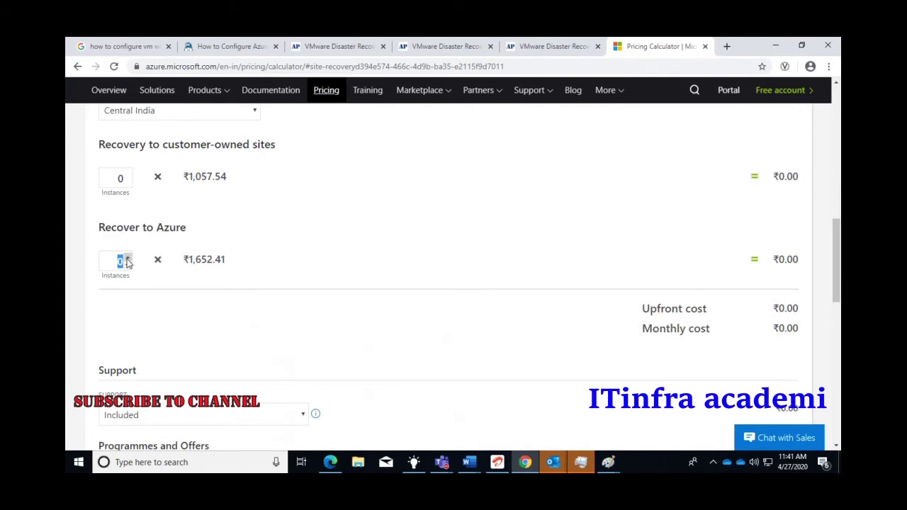
text(1)
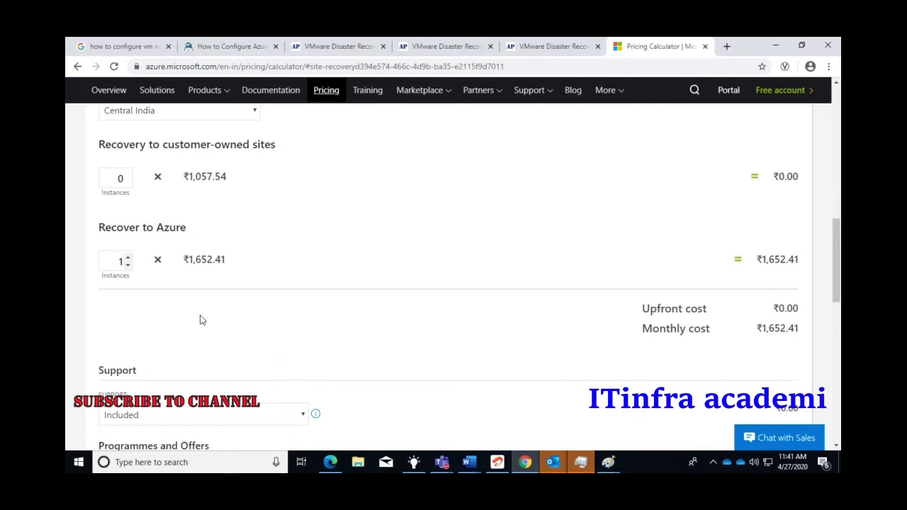
text(00)
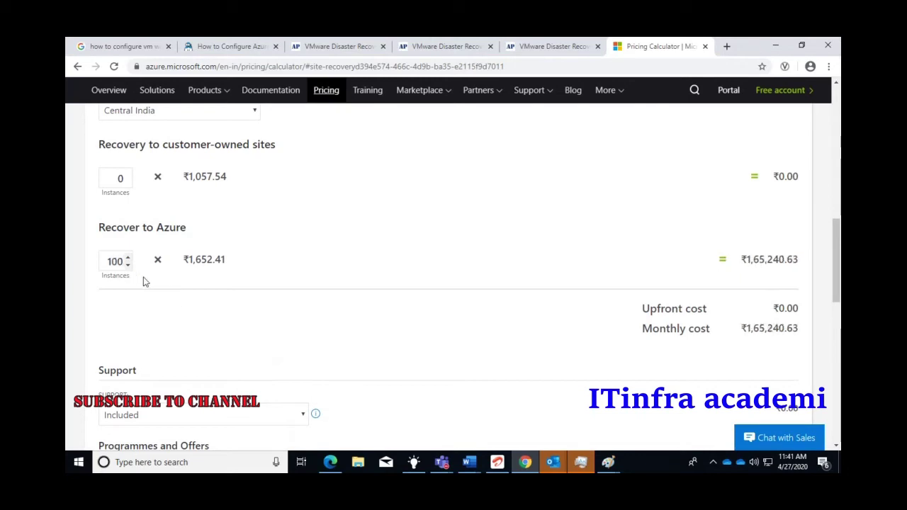
drag(106, 262, 123, 262)
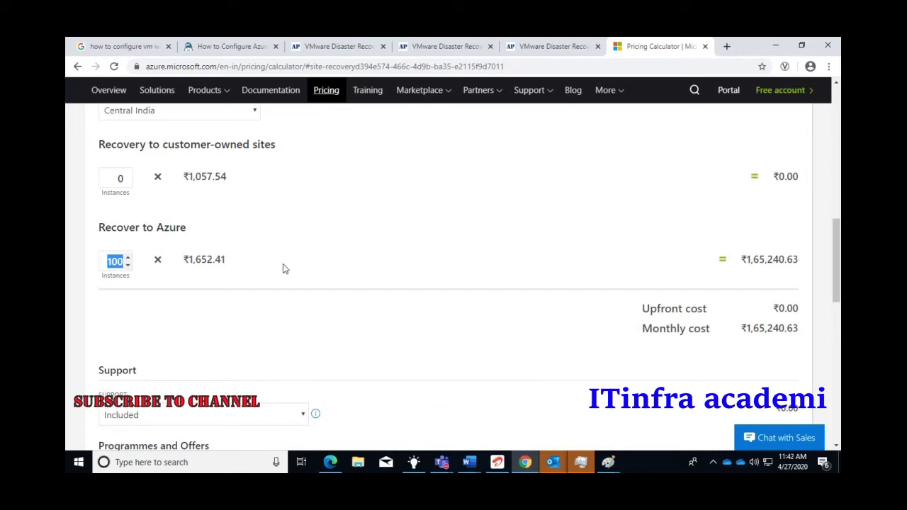
click(261, 268)
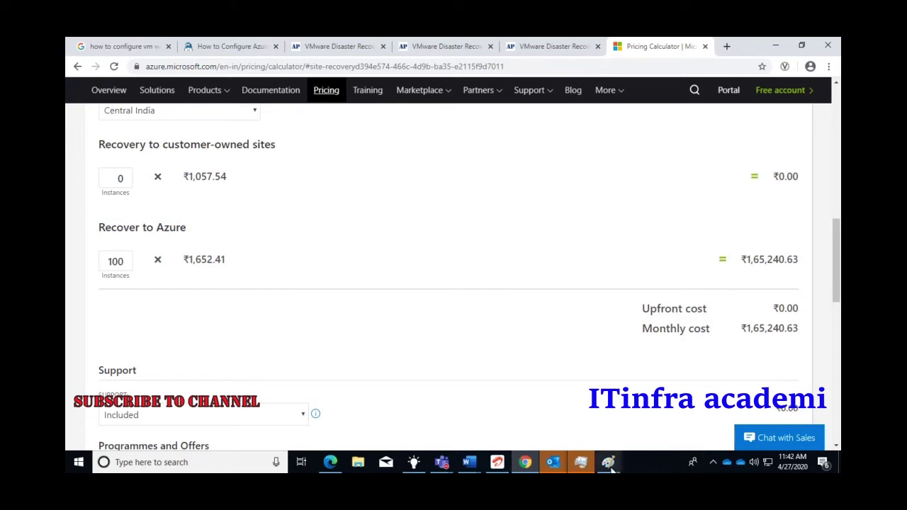
mouse_move(609, 467)
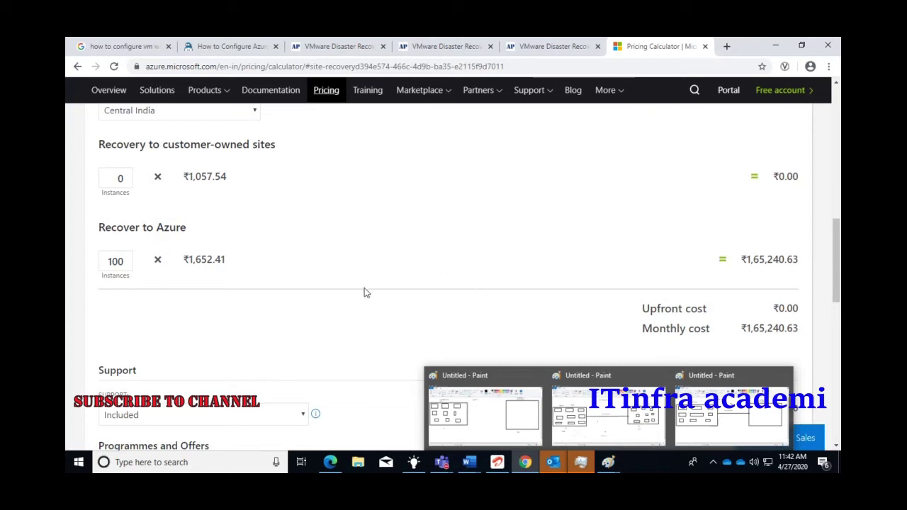
drag(111, 262, 122, 262)
double_click(117, 262)
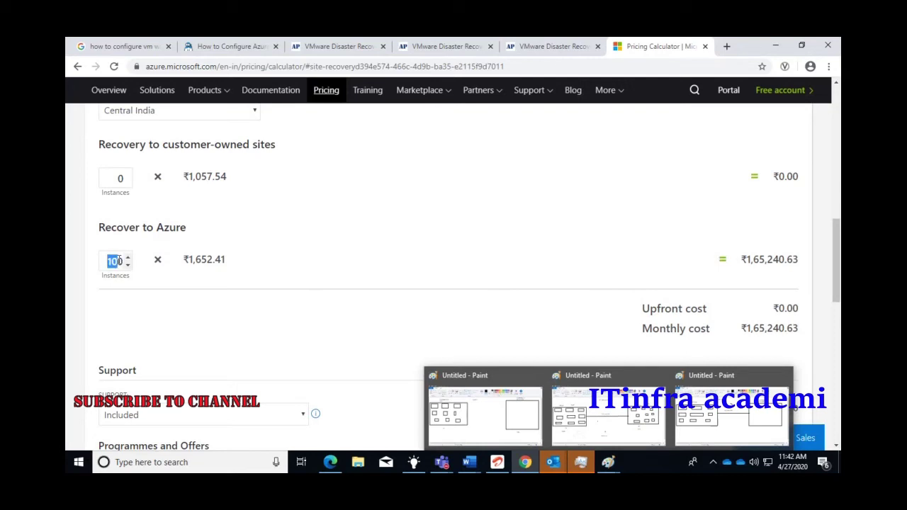
click(168, 284)
drag(106, 261, 136, 261)
click(164, 281)
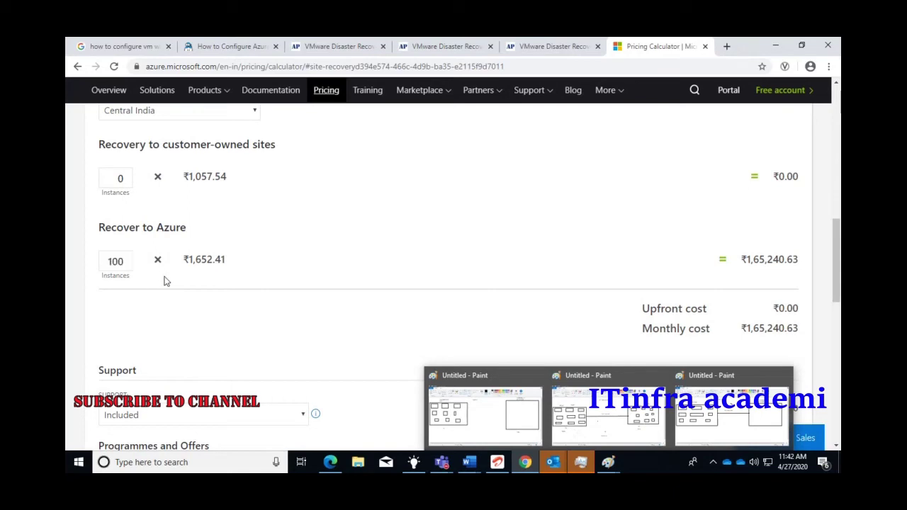
Step: Set the Recover to Azure instance count to 2
double_click(107, 262)
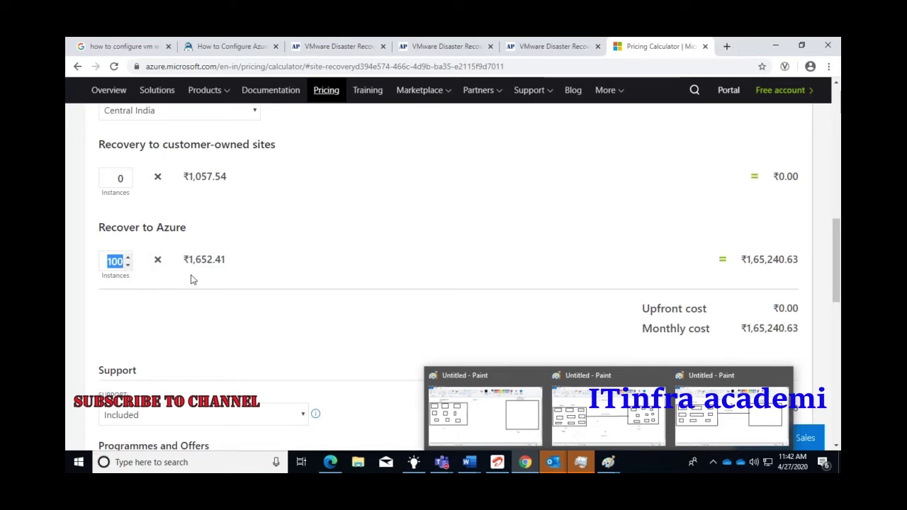
text(2)
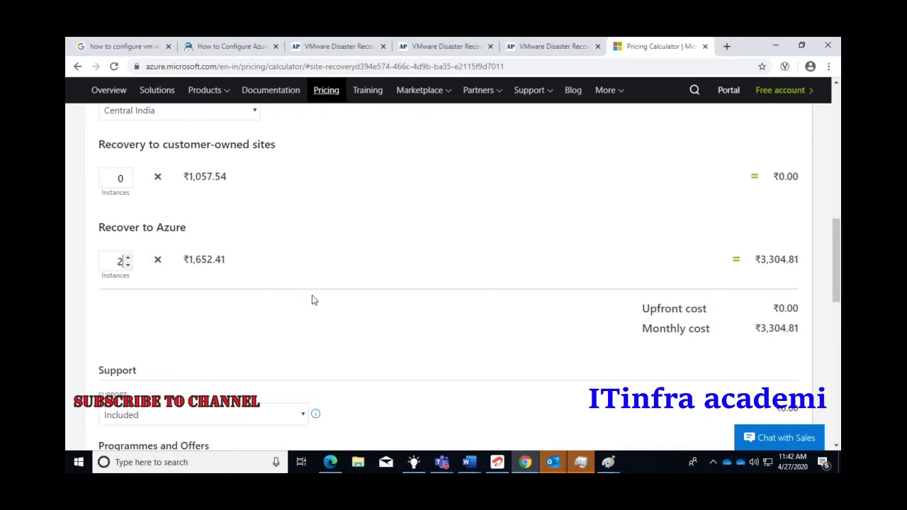
scroll(306, 302, up, 1)
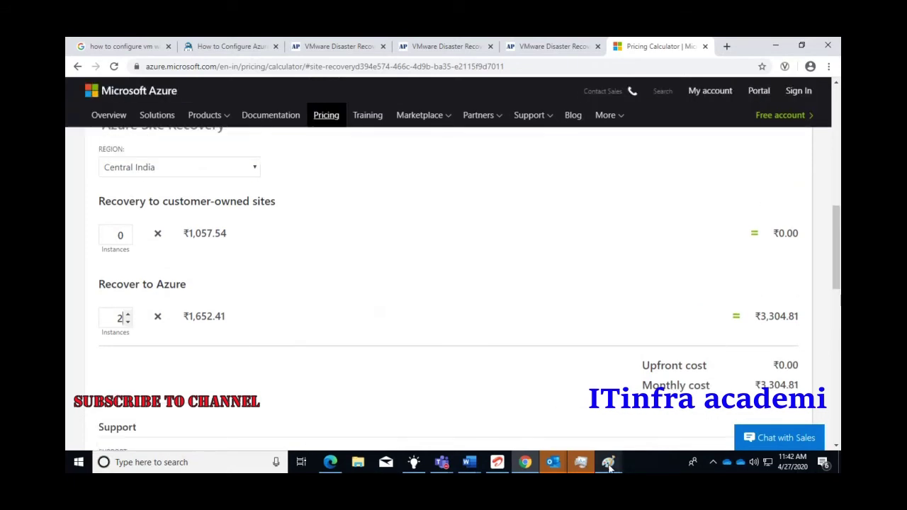
Step: Switch to the Paint window with the VMware to Azure DR diagram and label the first two upper boxes VM1 and VM2
mouse_move(608, 462)
click(635, 410)
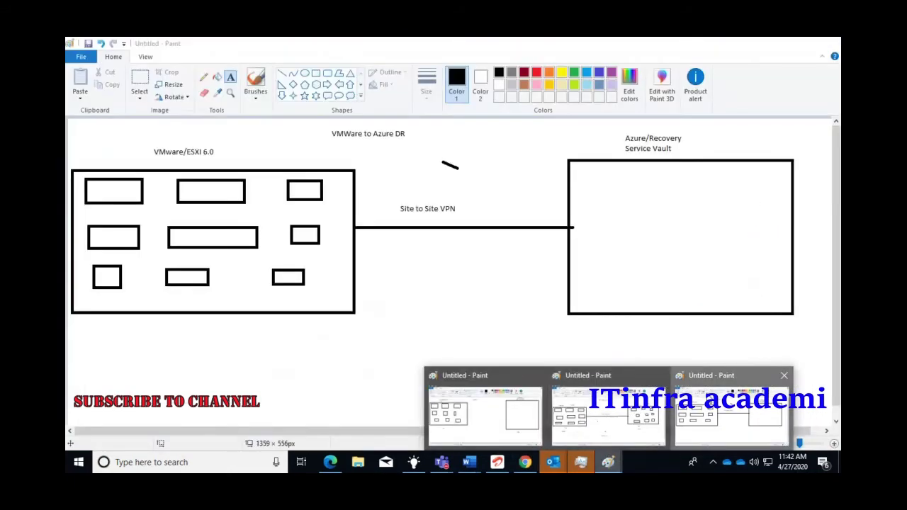
click(94, 188)
text(VM)
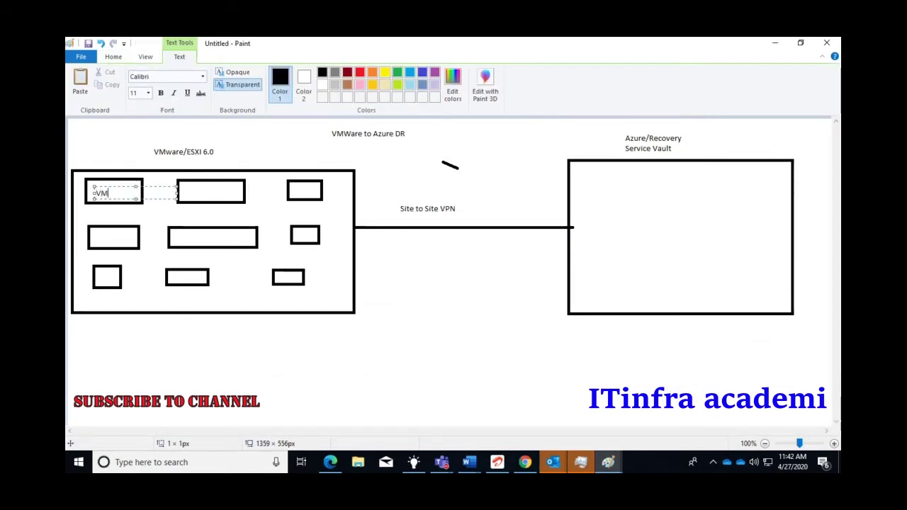
text(1)
click(193, 189)
click(193, 190)
text(VM)
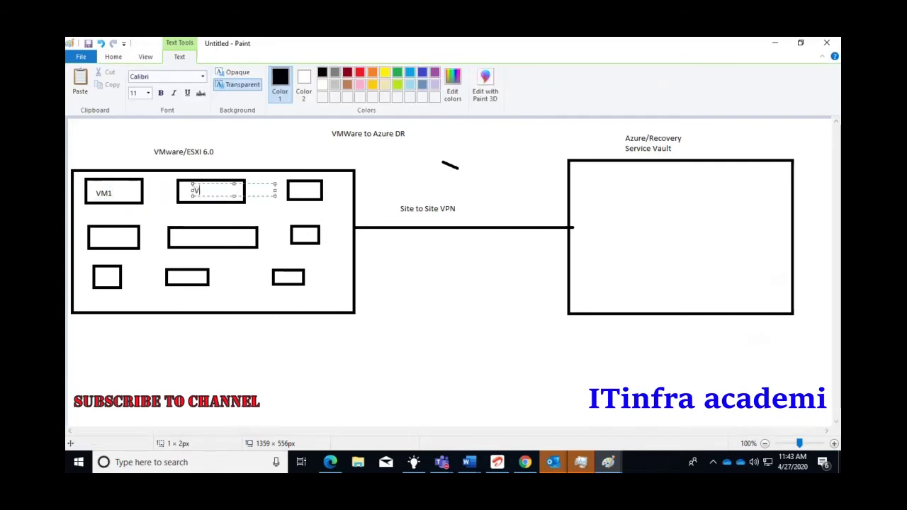
text(2)
click(295, 336)
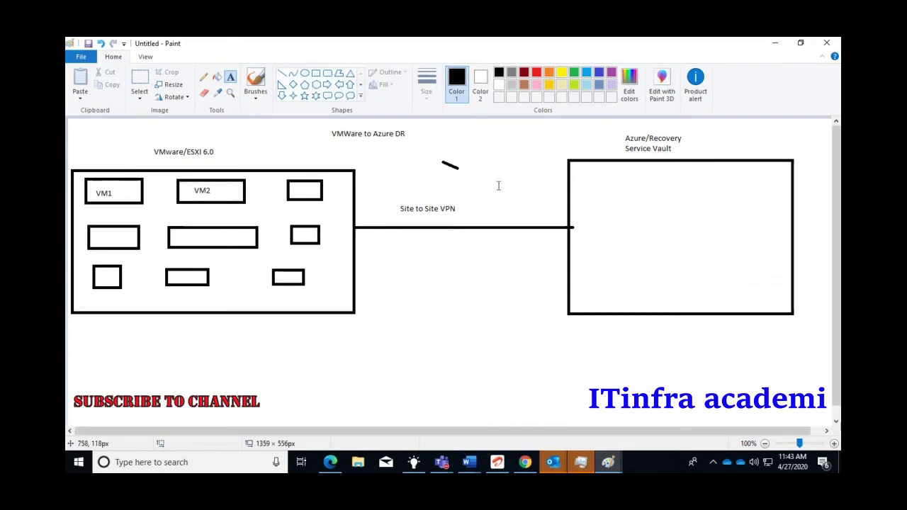
Step: Return to the pricing calculator, try 1 instance for Recover to Azure, and restore the count to 2
key(alt+Tab)
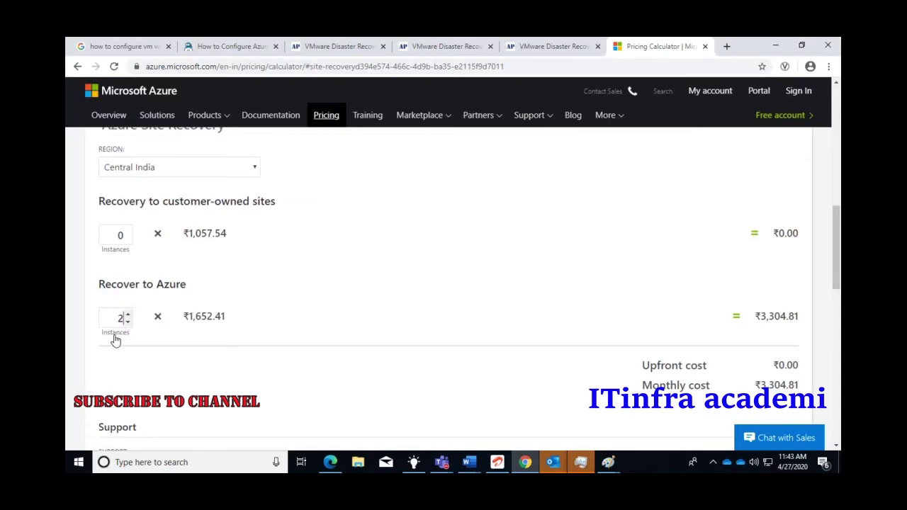
key(alt+Tab)
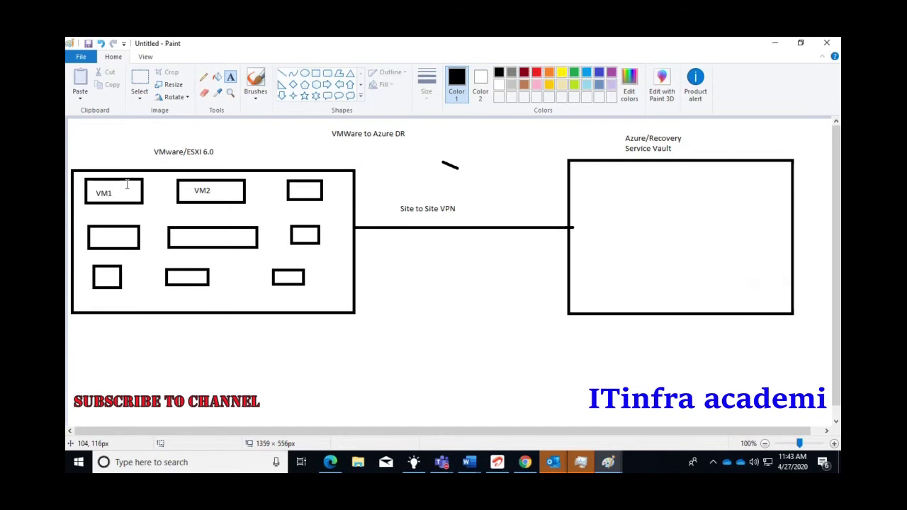
key(alt+Tab)
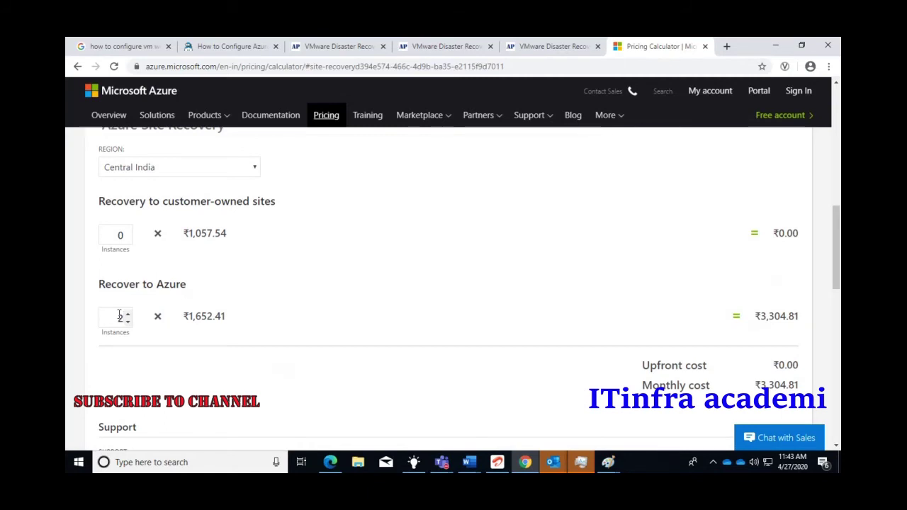
click(128, 321)
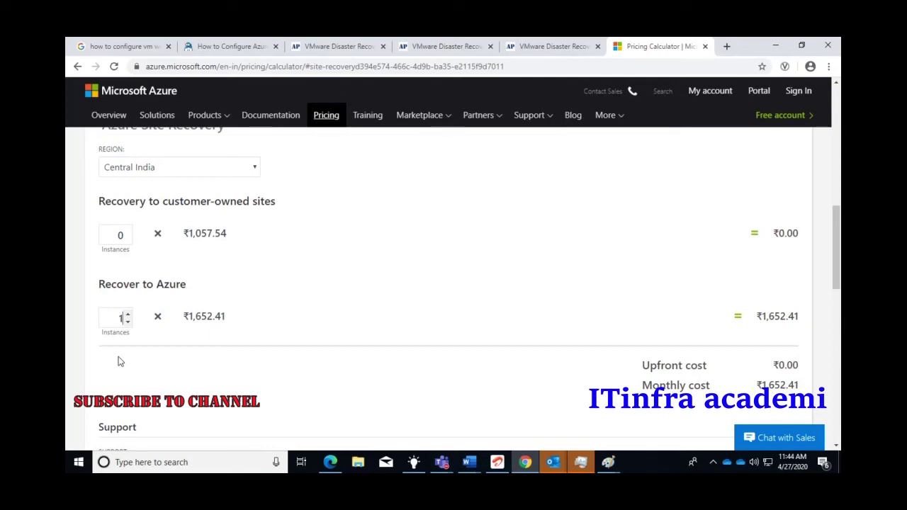
click(127, 316)
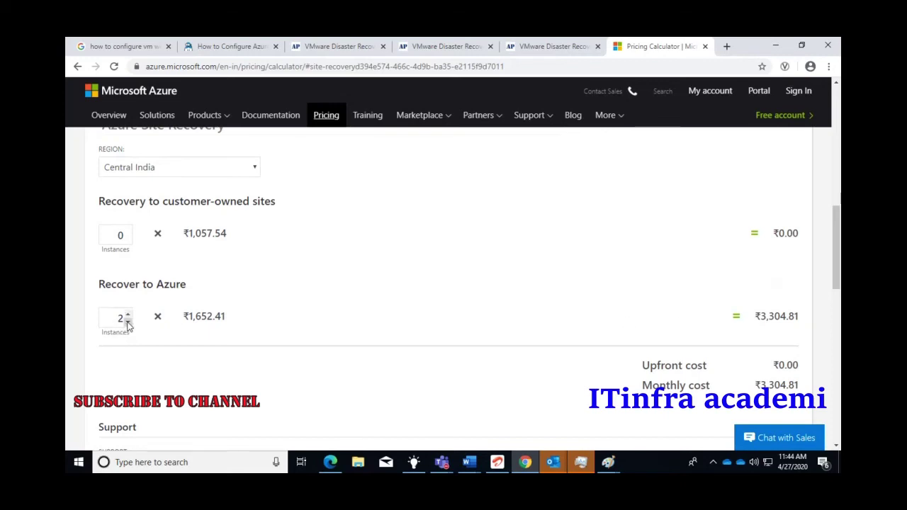
Step: Switch to the Paint diagram and start a text label reading "Disk 1 and Di" below the VM1 box
key(alt+Tab)
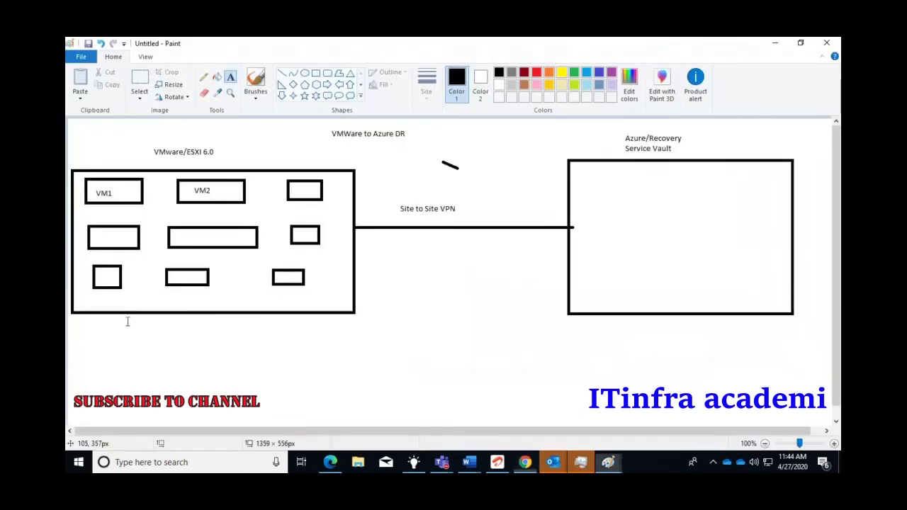
click(116, 190)
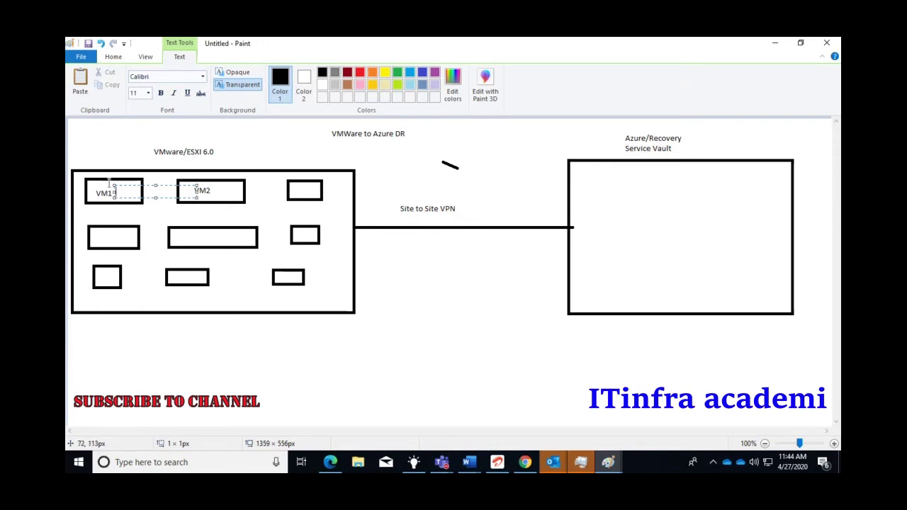
click(95, 155)
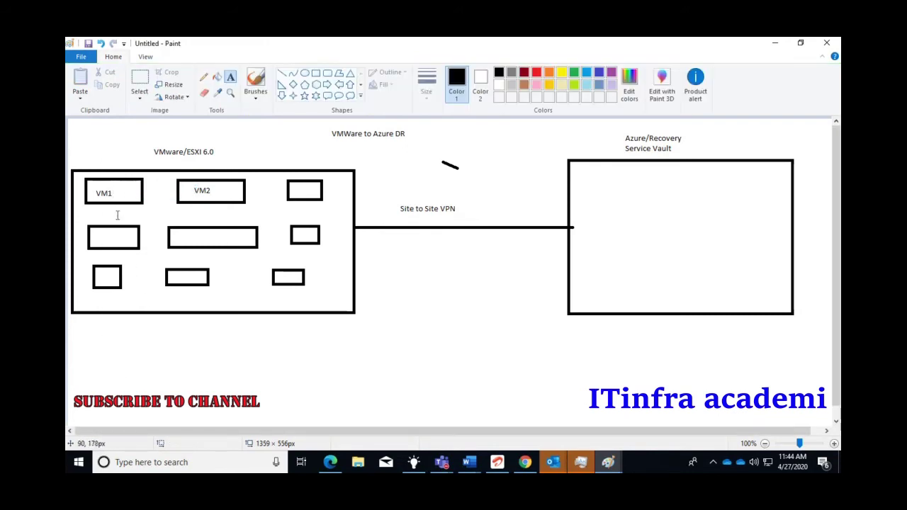
click(88, 209)
text(Disk)
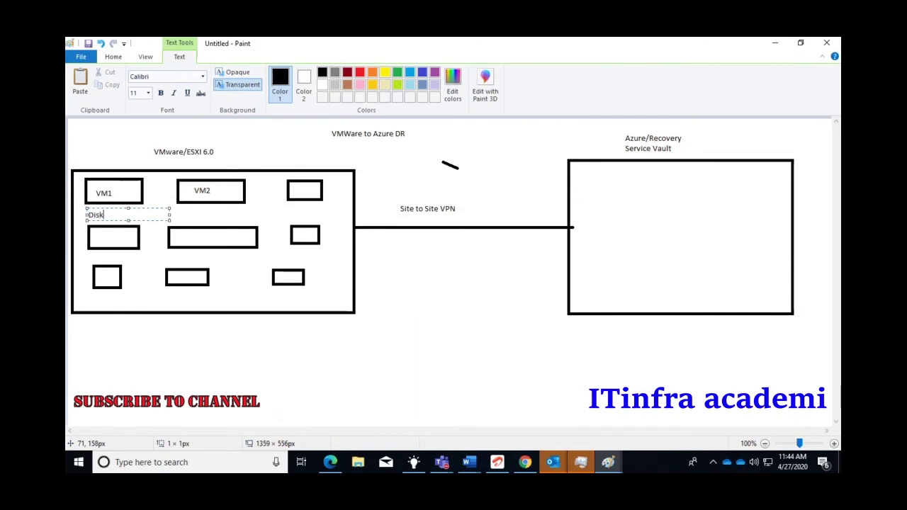
text( 1 and Di)
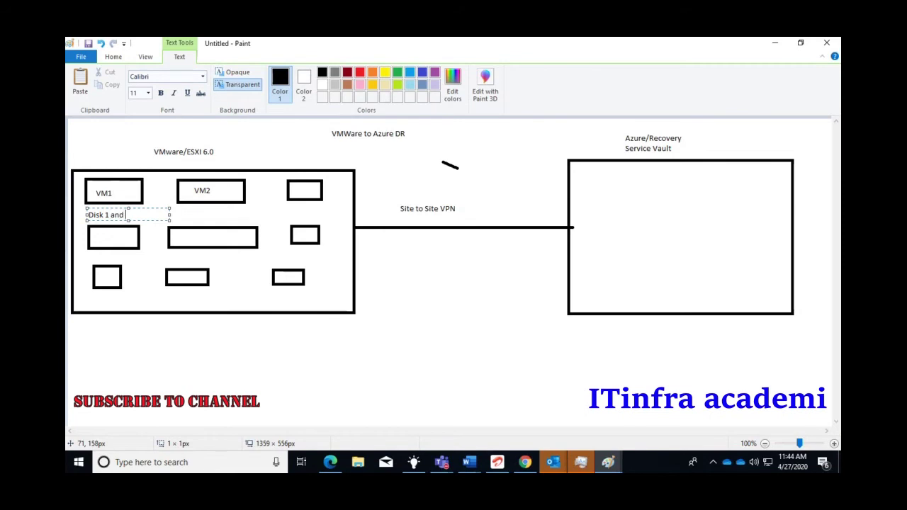
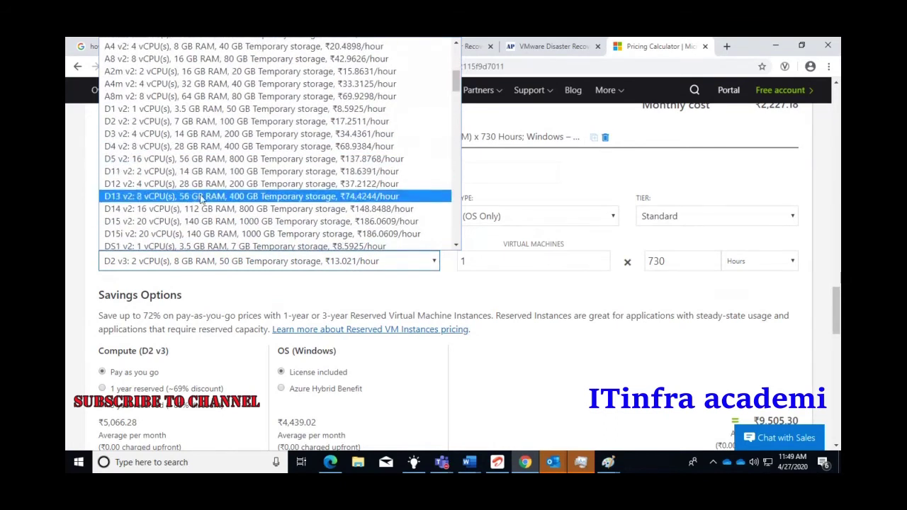
Step: Set the virtual machine instance to D3 v2 with 4 vCPUs, 14 GB RAM and 200 GB temporary storage, and reopen the size list
scroll(219, 190, down, 3)
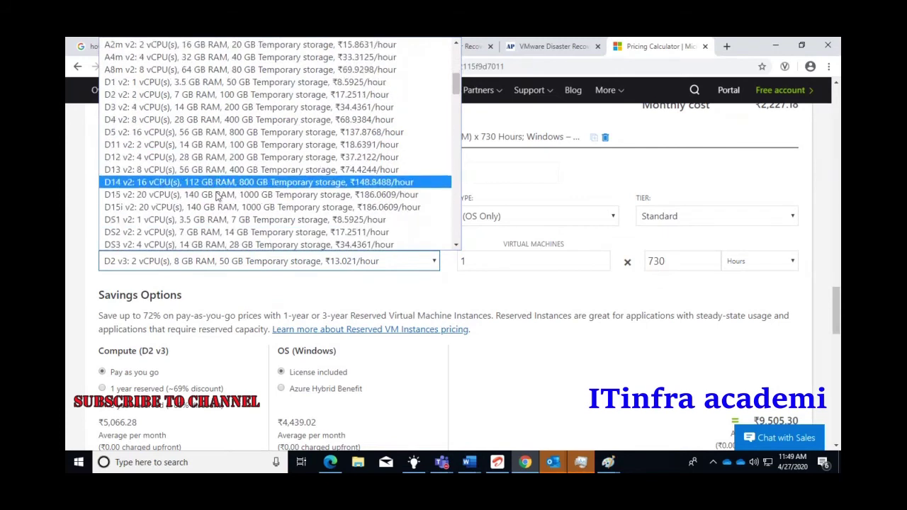
scroll(218, 196, up, 6)
scroll(234, 180, down, 3)
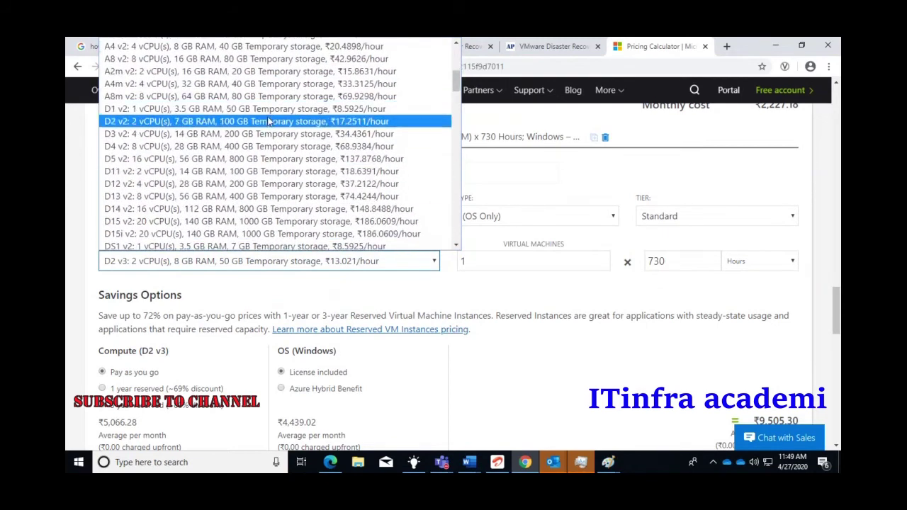
scroll(269, 121, up, 2)
scroll(269, 122, up, 4)
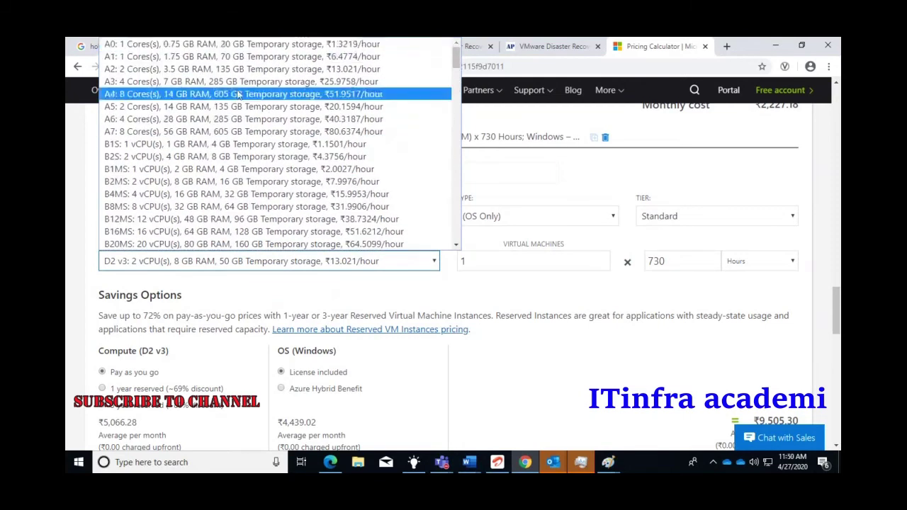
scroll(240, 183, down, 5)
scroll(248, 99, down, 10)
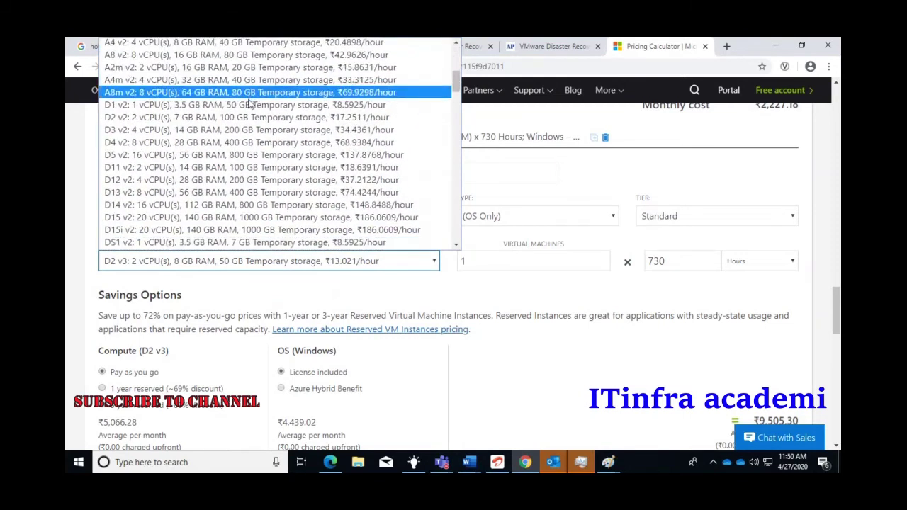
scroll(248, 113, down, 15)
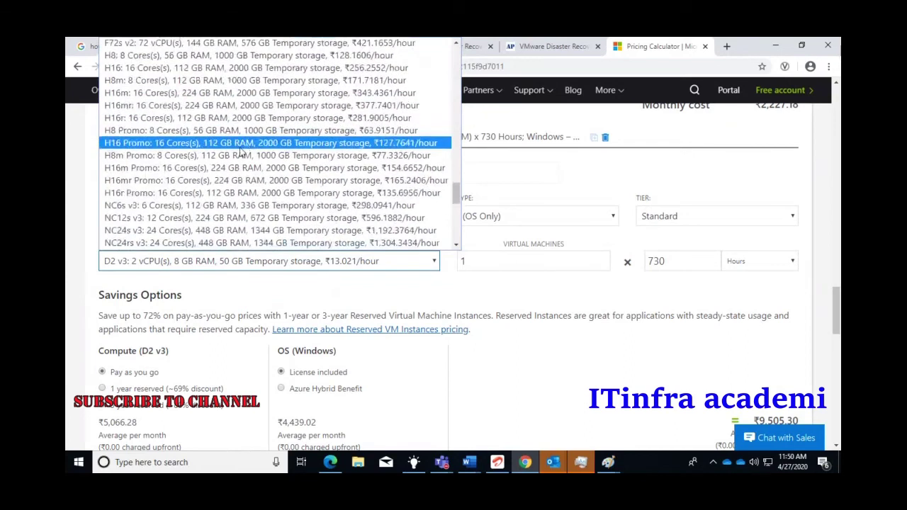
scroll(244, 154, up, 15)
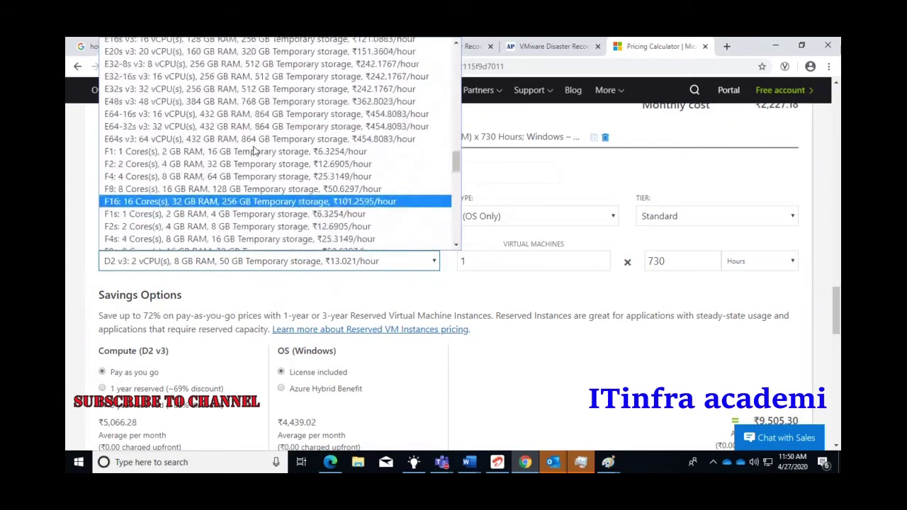
scroll(248, 152, down, 3)
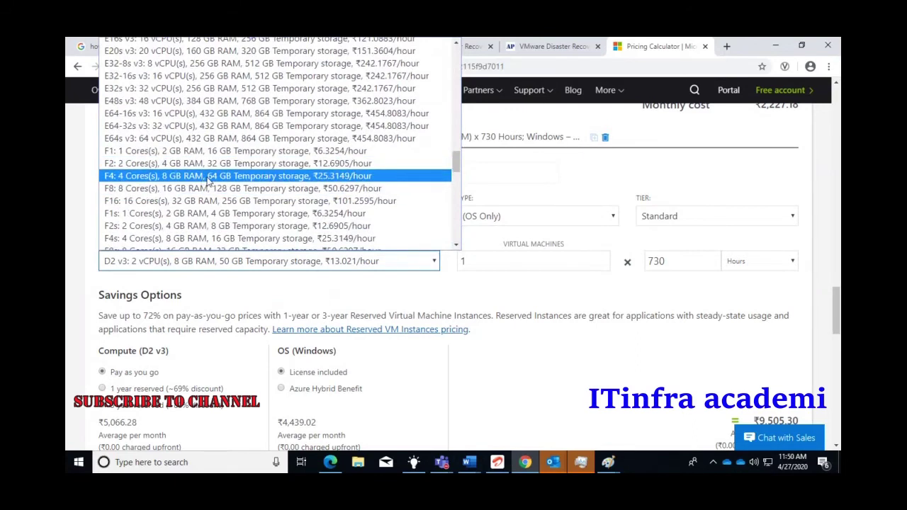
scroll(209, 181, up, 3)
scroll(209, 181, up, 3)
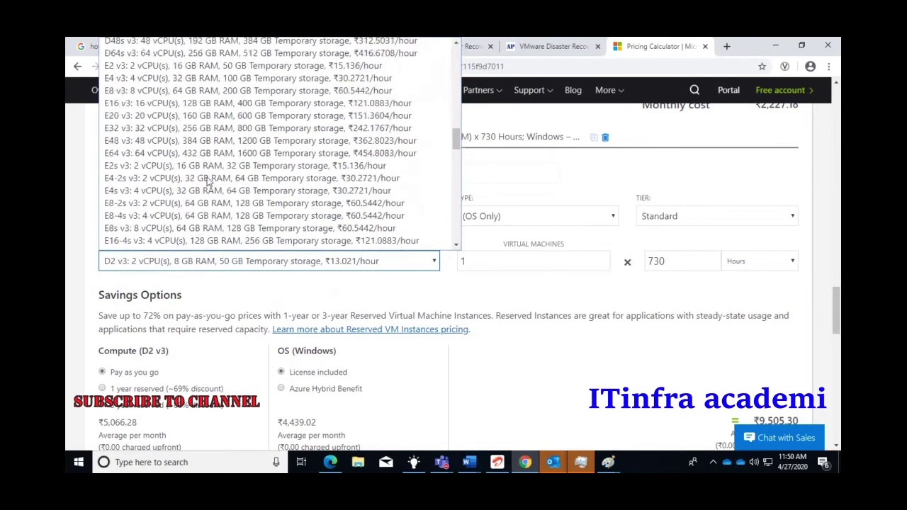
scroll(209, 182, up, 4)
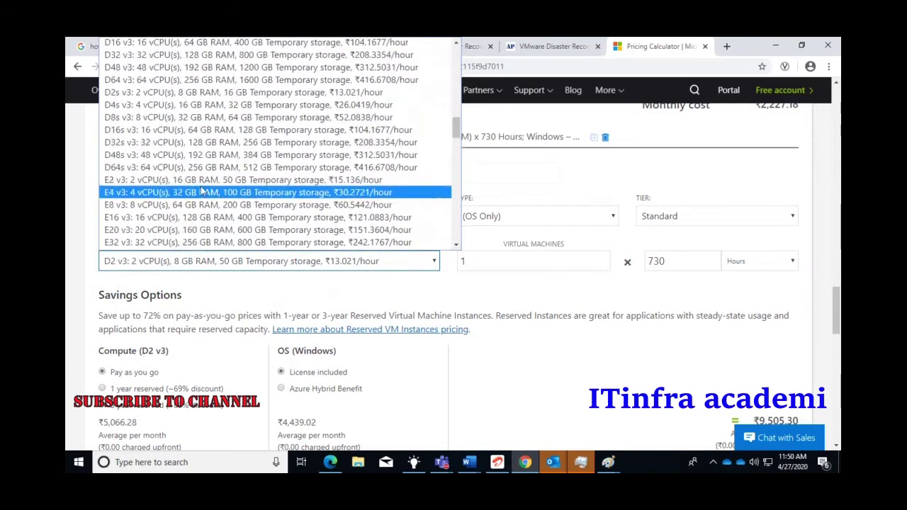
scroll(203, 188, up, 6)
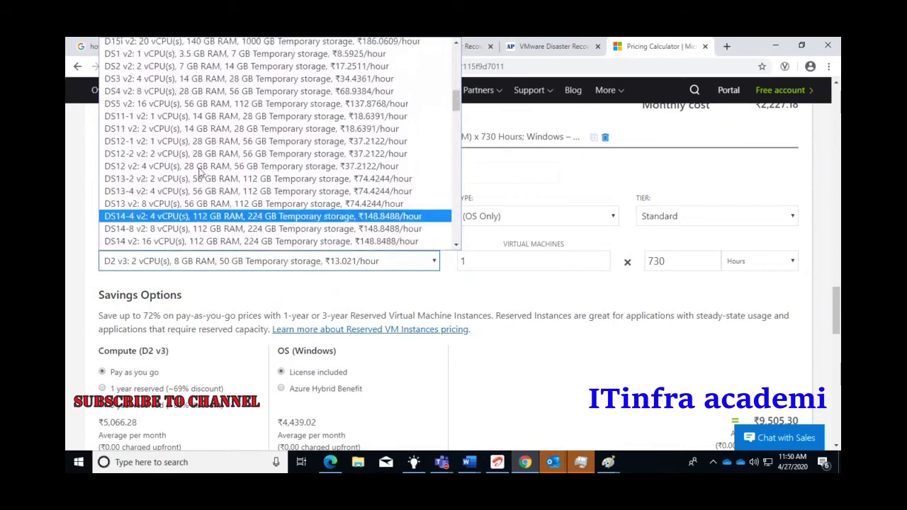
scroll(188, 148, up, 6)
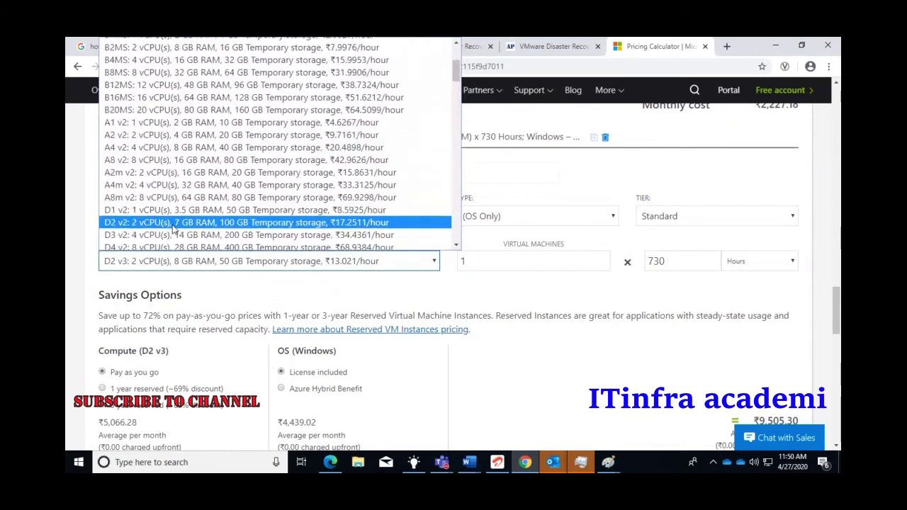
scroll(173, 228, down, 3)
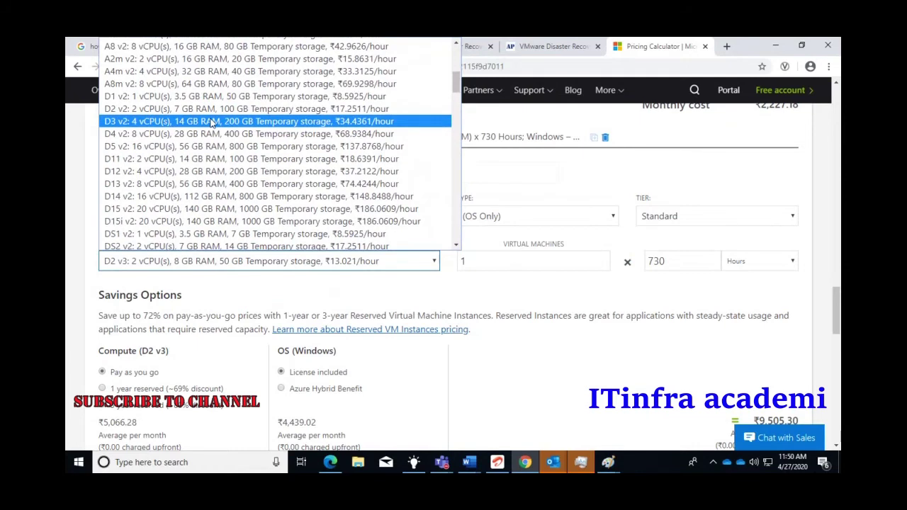
click(210, 122)
click(240, 267)
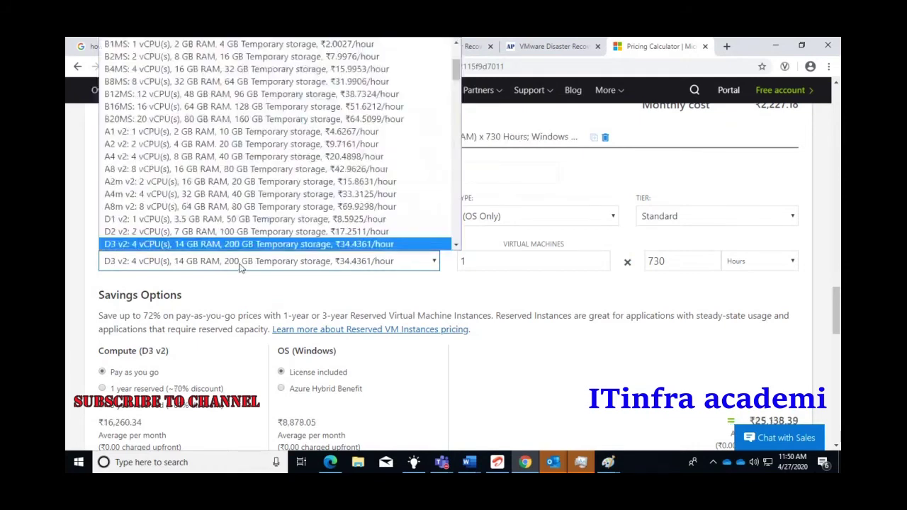
Step: Browse the instance sizes while keeping D3 v2, and review the DB01 settings and the overall estimated monthly cost
scroll(177, 203, down, 5)
scroll(177, 203, up, 6)
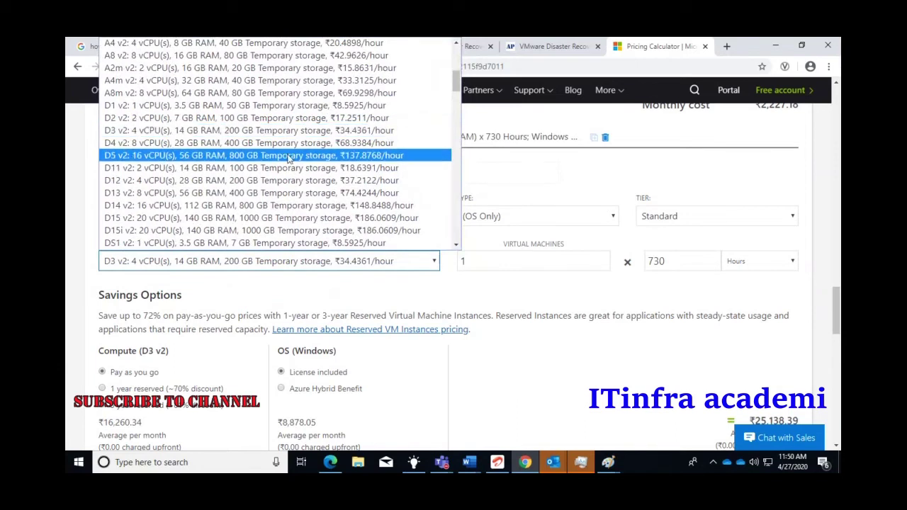
click(607, 166)
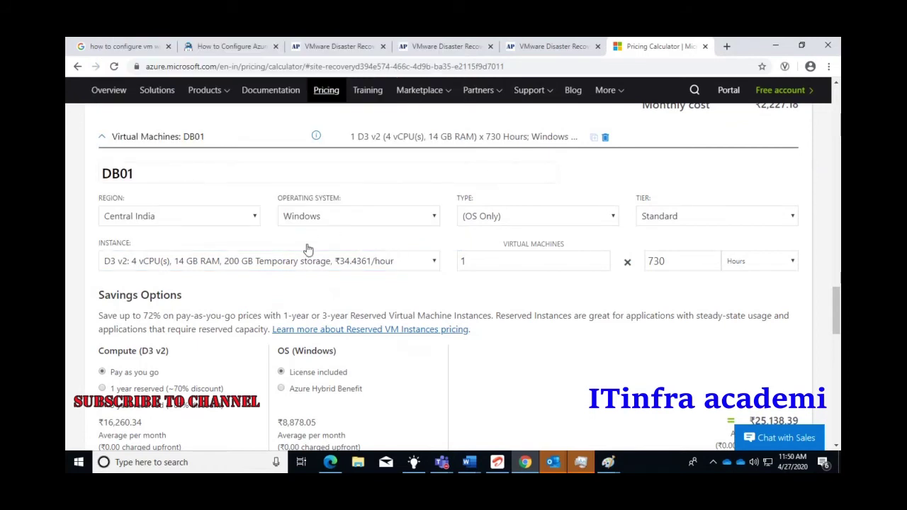
scroll(307, 248, down, 8)
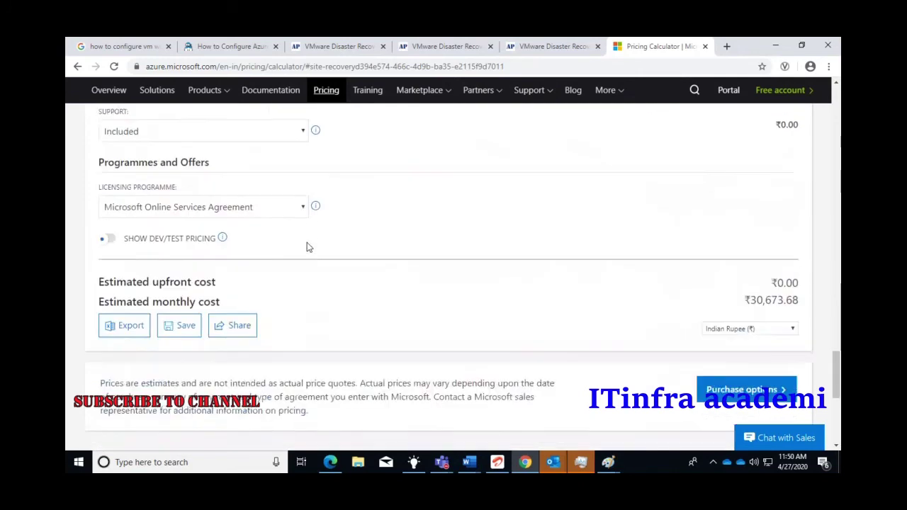
scroll(307, 247, up, 10)
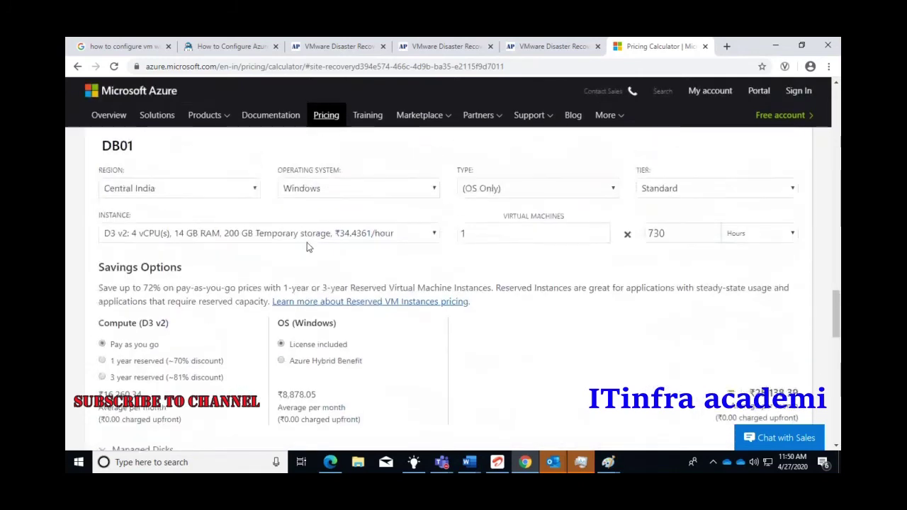
scroll(307, 247, down, 1)
scroll(307, 247, up, 2)
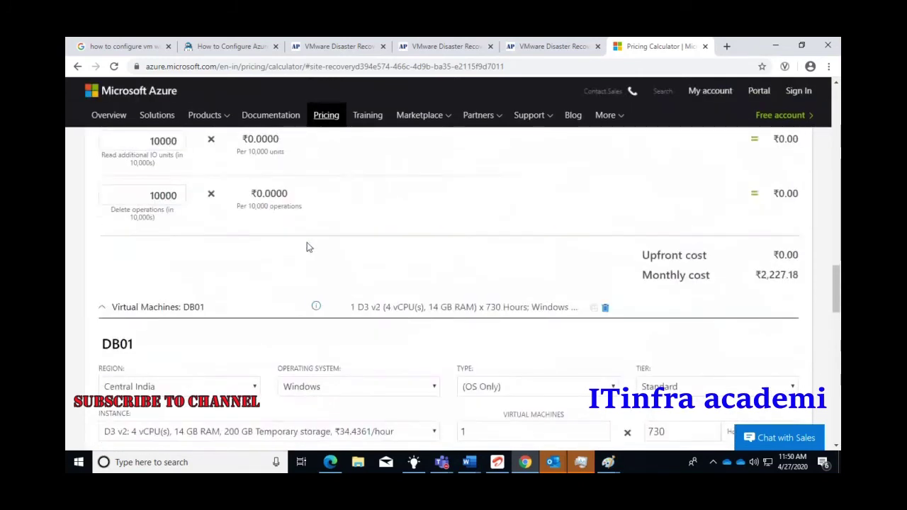
scroll(307, 247, down, 1)
scroll(307, 248, down, 3)
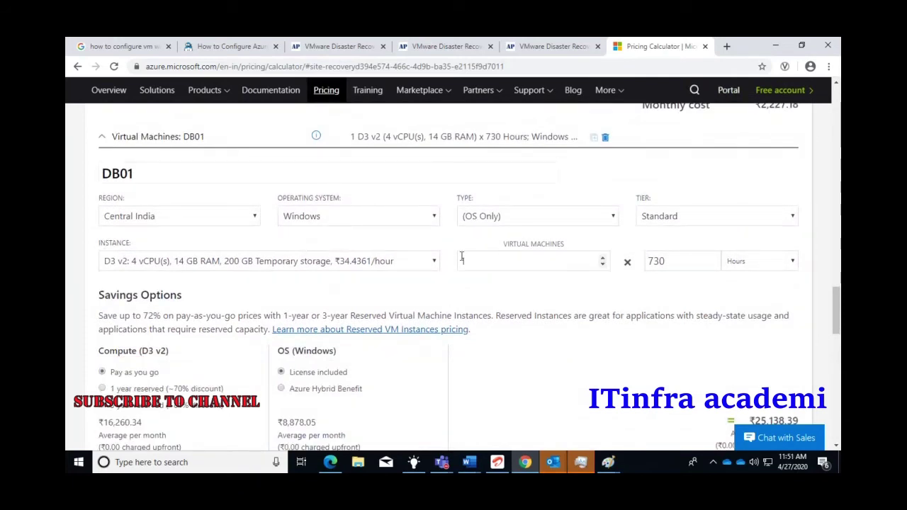
Step: Compare DB01's cost for 2 and 1 virtual machines, and set the number of virtual machines to 2
drag(469, 259, 461, 262)
text(2)
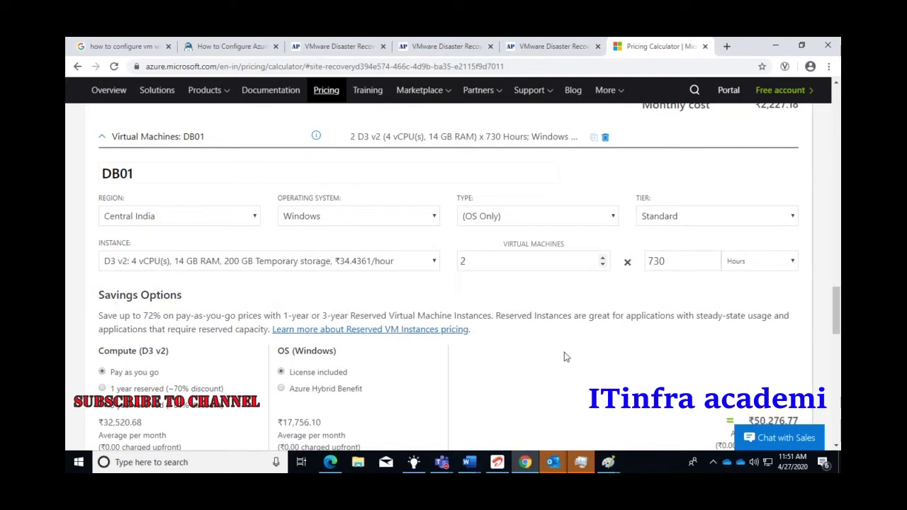
drag(465, 268, 435, 278)
text(1)
scroll(629, 325, down, 1)
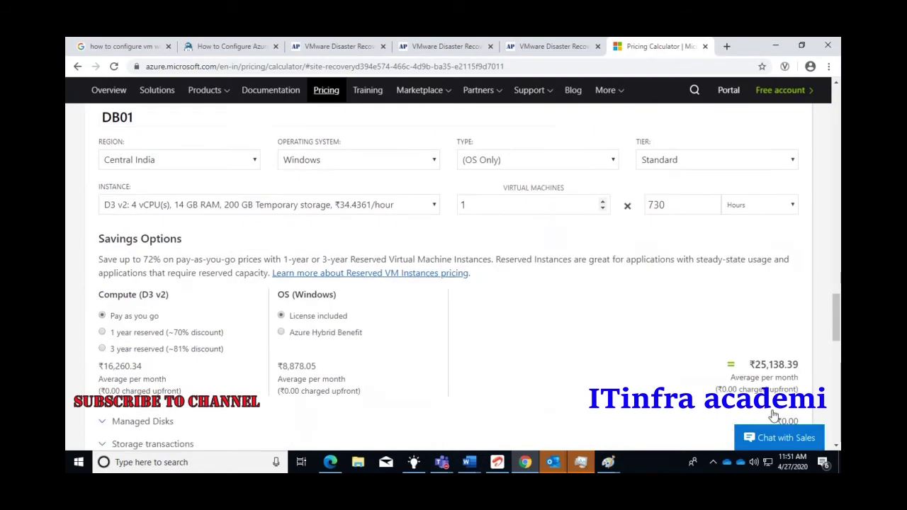
drag(478, 204, 454, 205)
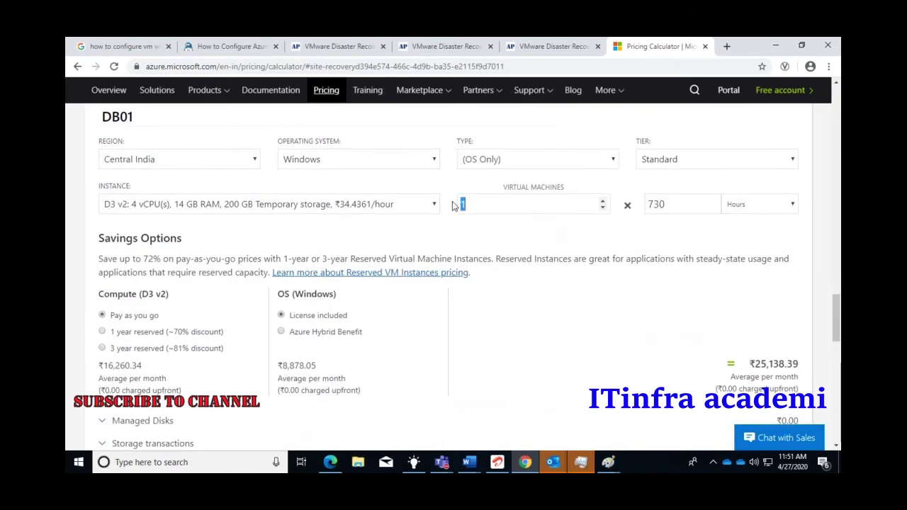
text(2)
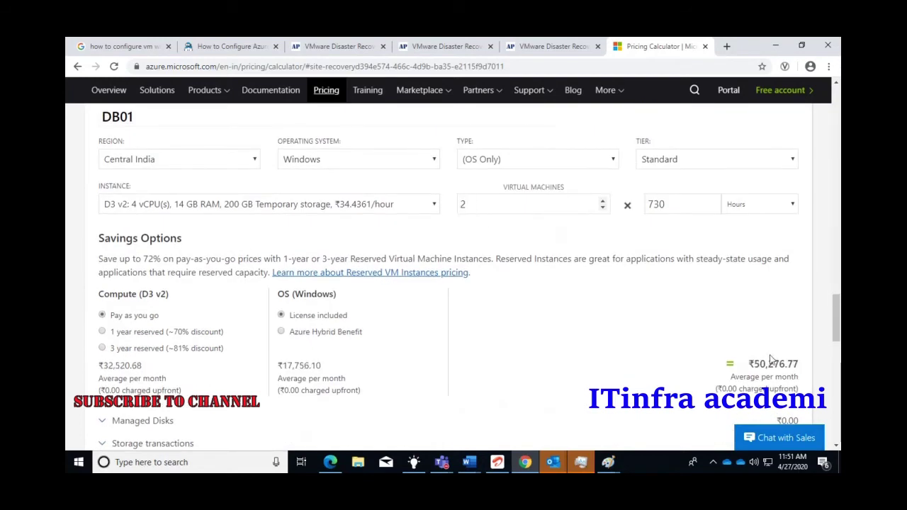
Step: Review the virtual machines' monthly cost and the total estimate, and export the estimate as an Excel file
drag(754, 364, 798, 364)
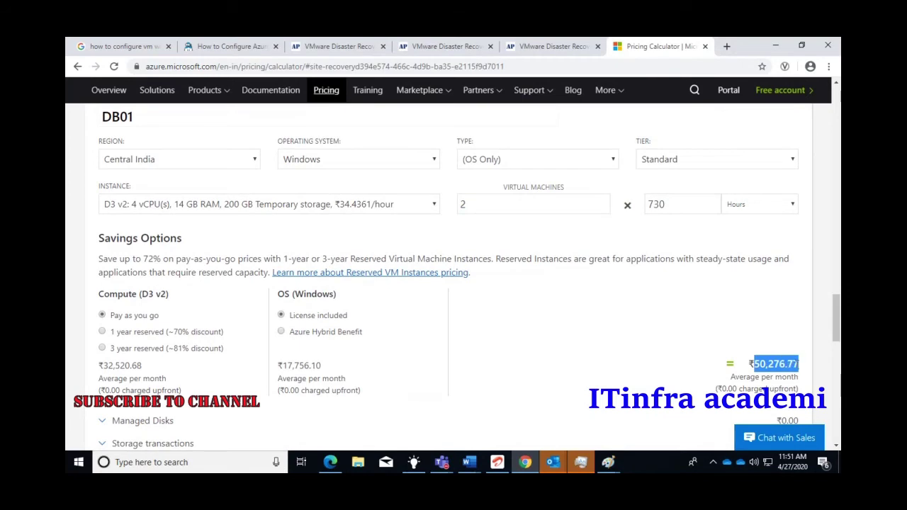
scroll(572, 269, down, 3)
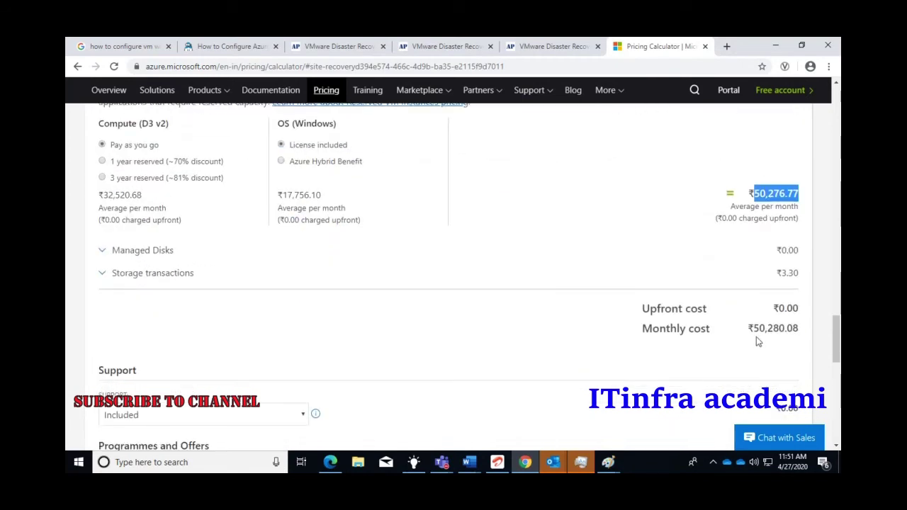
drag(749, 332, 801, 340)
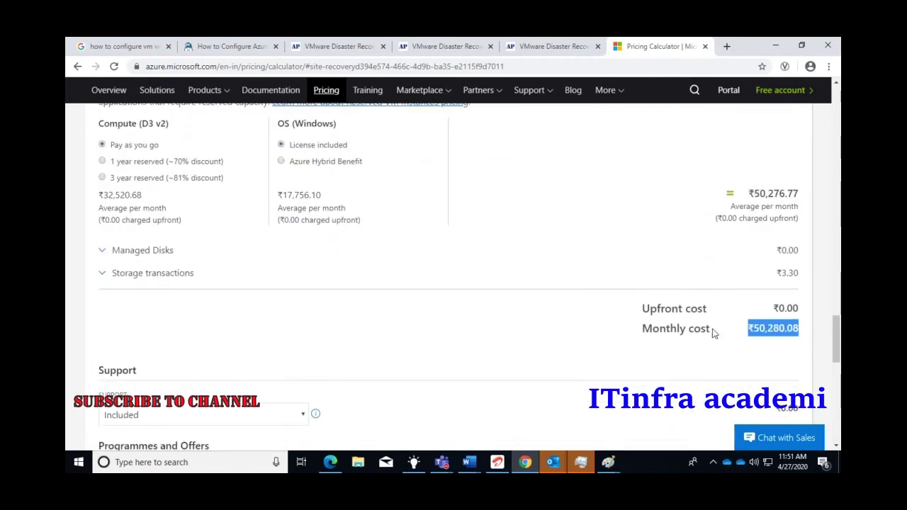
scroll(712, 332, down, 4)
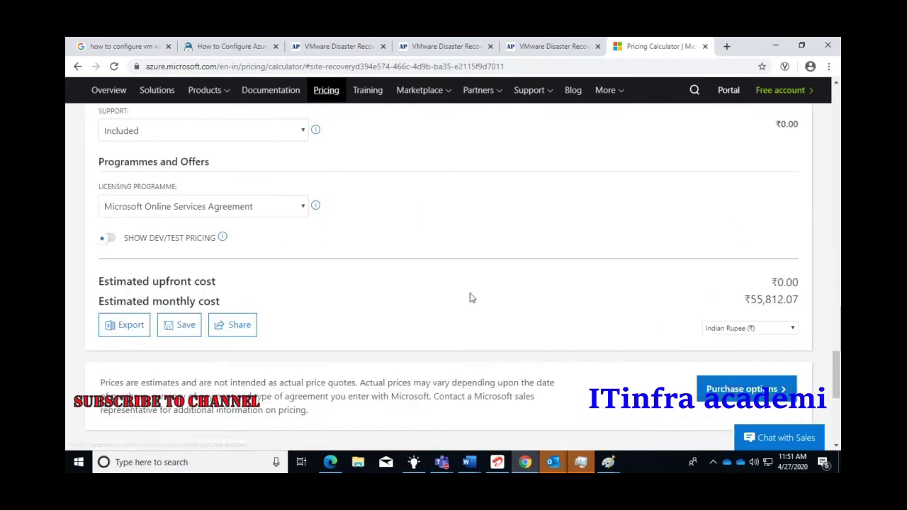
click(114, 330)
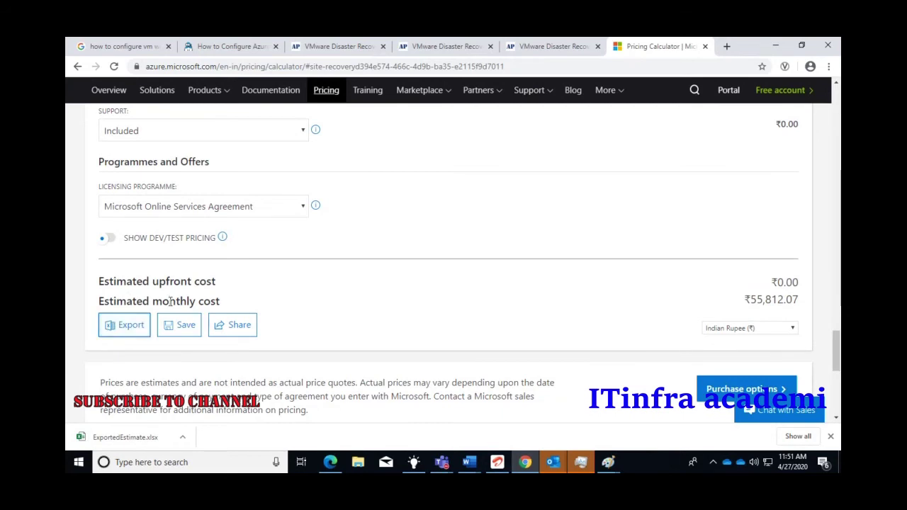
Step: Open the downloaded ExportedEstimate.xlsx in Excel and enable editing to view its cost rows
drag(220, 301, 86, 301)
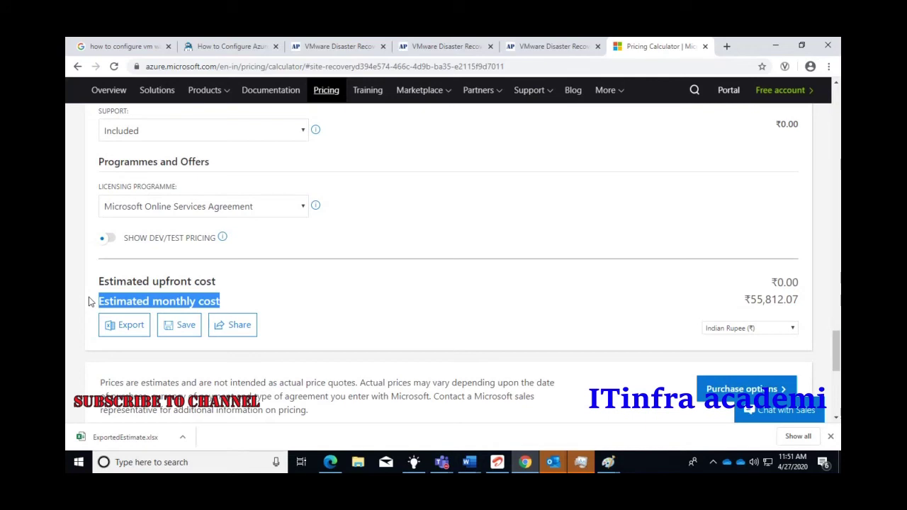
right_click(124, 437)
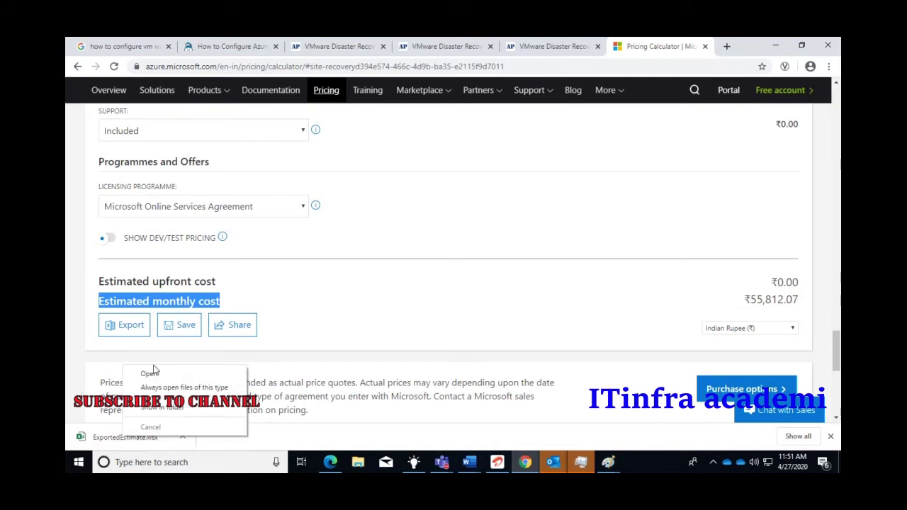
click(154, 371)
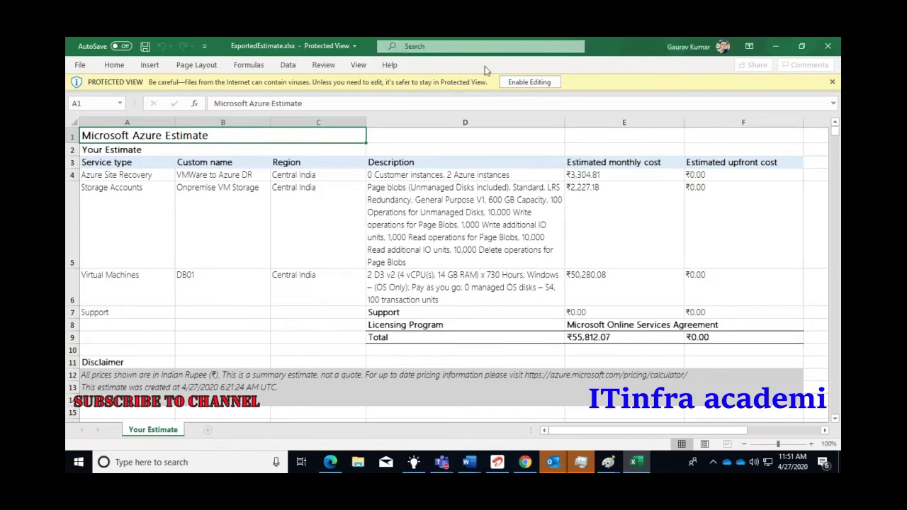
click(515, 82)
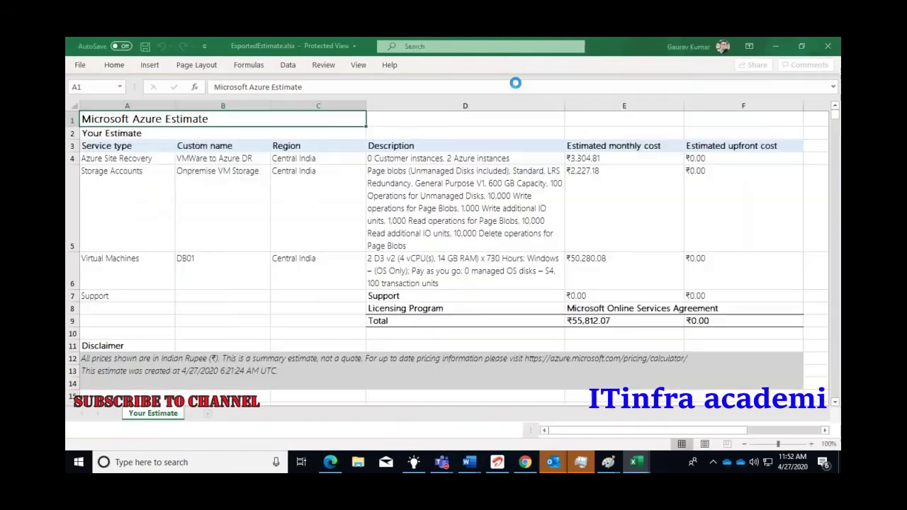
scroll(379, 307, down, 2)
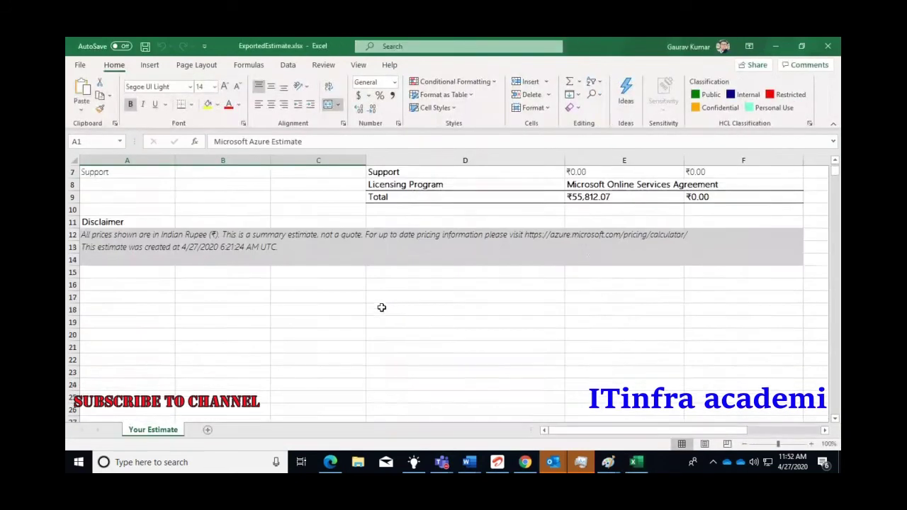
scroll(381, 306, up, 1)
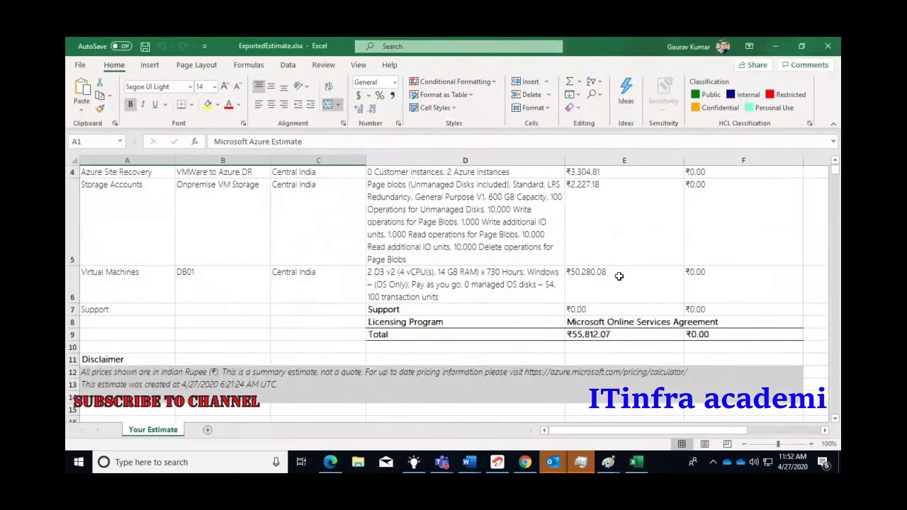
Step: Fill the Azure Site Recovery and Storage Accounts rows of the estimate, columns A to F, with light green
click(580, 275)
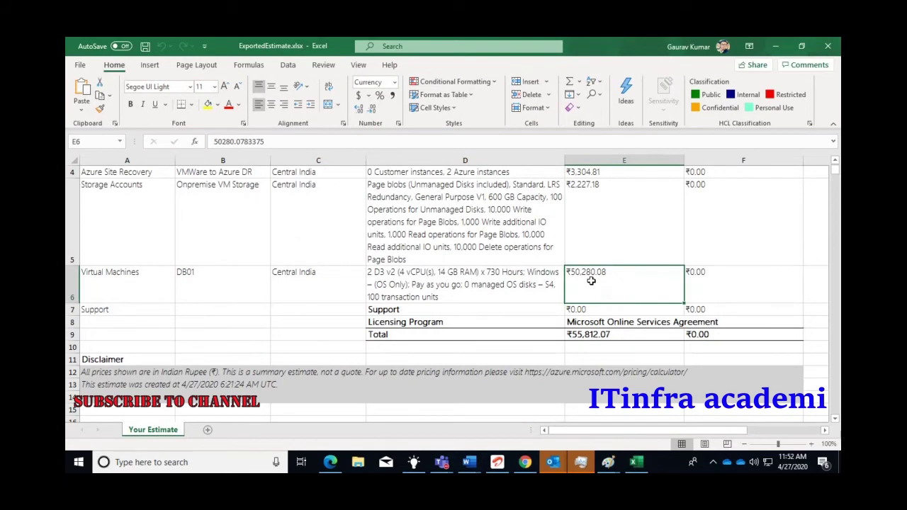
click(99, 174)
mouse_move(98, 174)
mouse_down()
mouse_move(510, 233)
mouse_move(699, 233)
mouse_up()
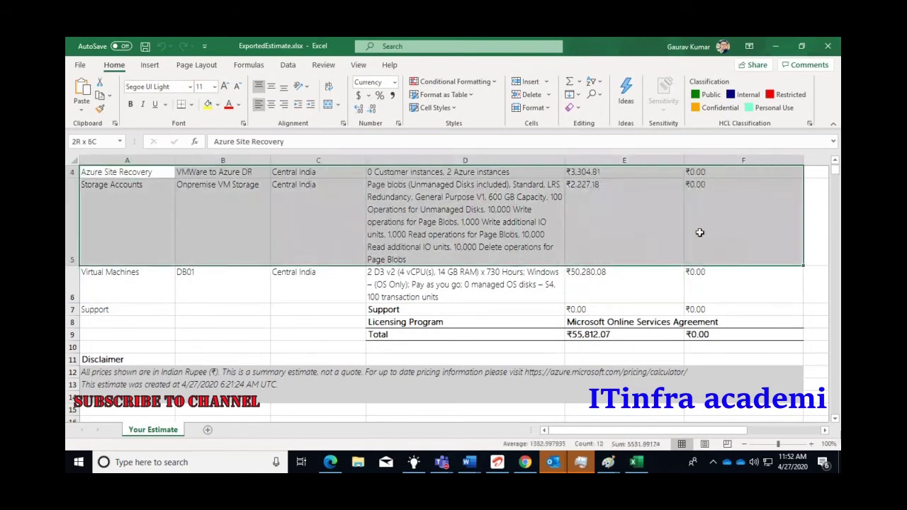
click(218, 104)
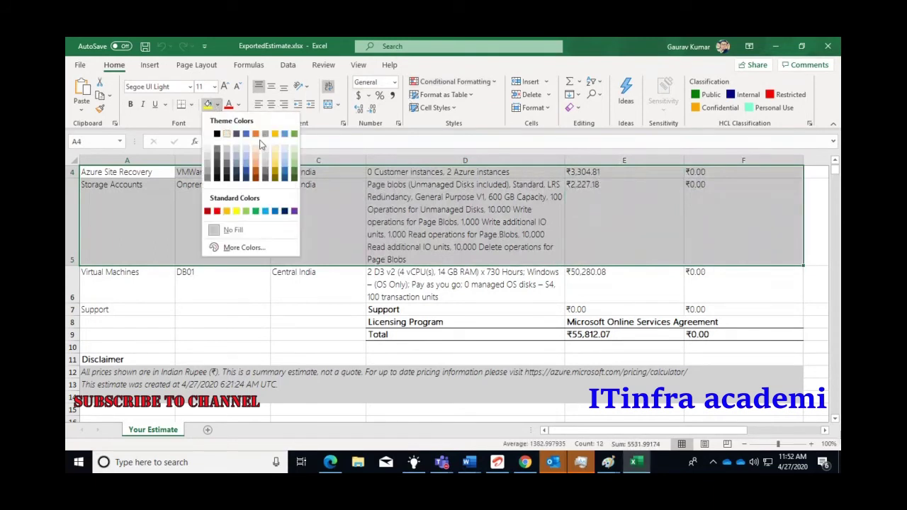
click(294, 159)
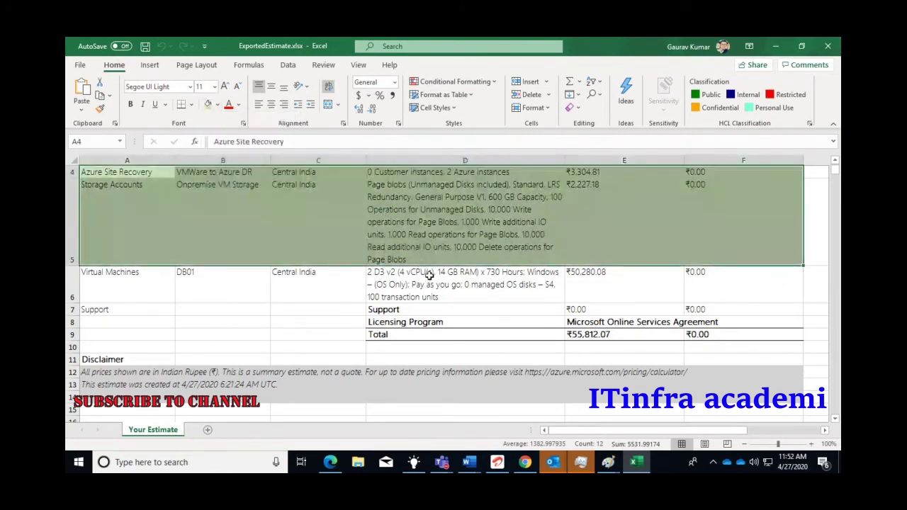
Step: Examine the green-filled recovery and storage rows, and the Virtual Machines row's monthly cost and description
click(491, 254)
drag(93, 172, 688, 201)
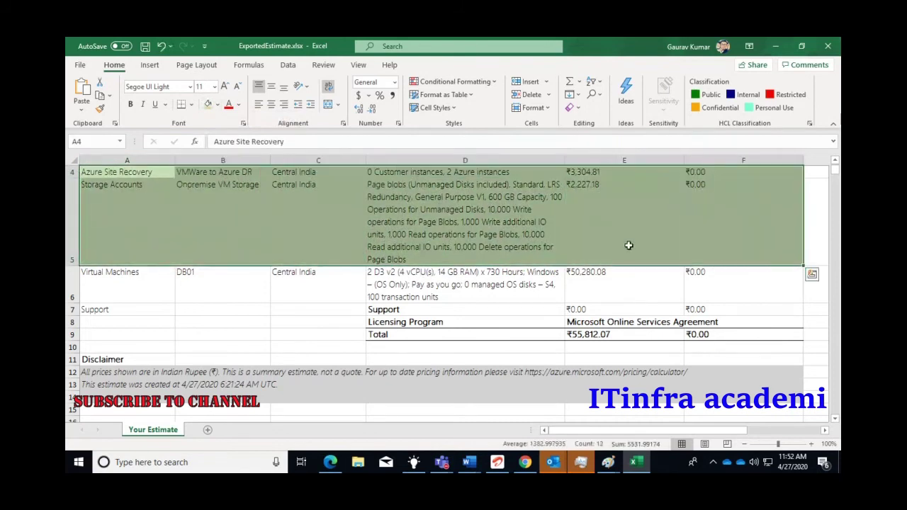
click(596, 285)
drag(596, 284, 596, 285)
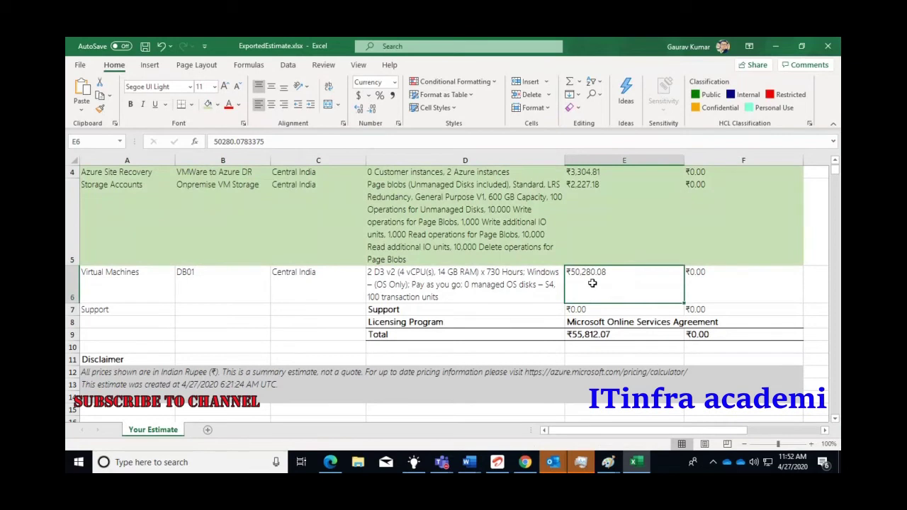
click(368, 279)
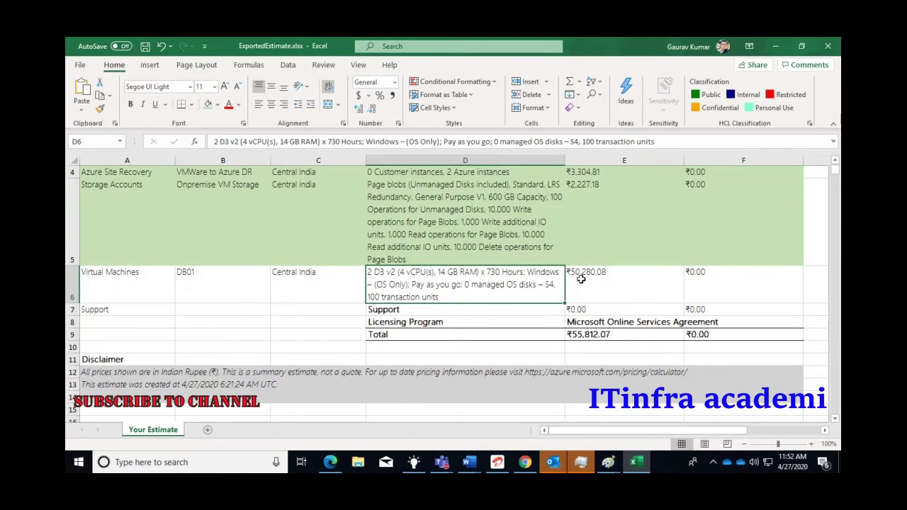
Step: Launch the Windows Calculator and move its window clear of the estimate's description and cost columns
key(super+r)
text(calc)
key(Return)
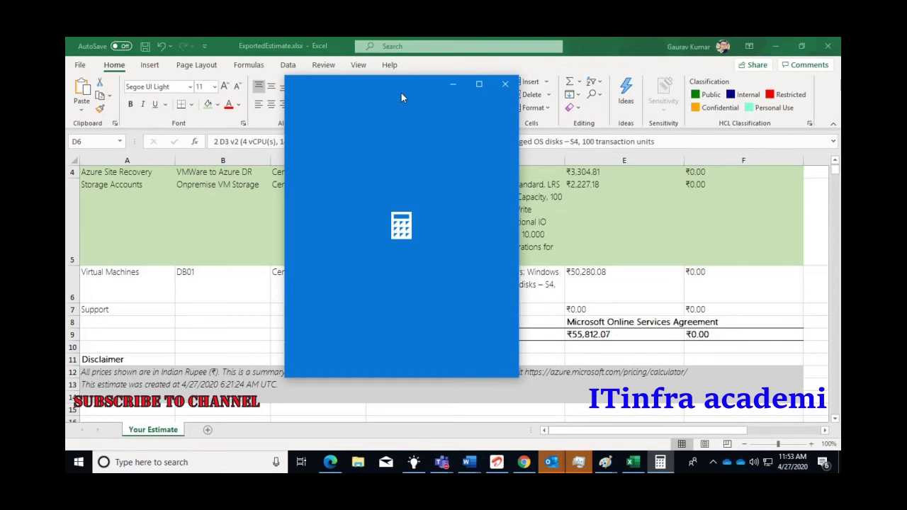
drag(401, 93, 221, 60)
Step: Divide the virtual machines' monthly cost, entered as 50280, by 730 hours to get the hourly cost
click(192, 269)
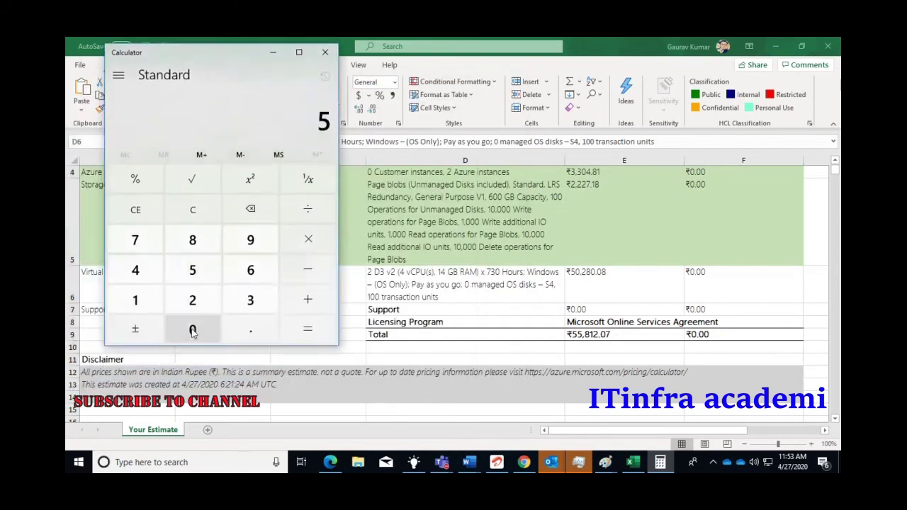
click(192, 330)
click(192, 299)
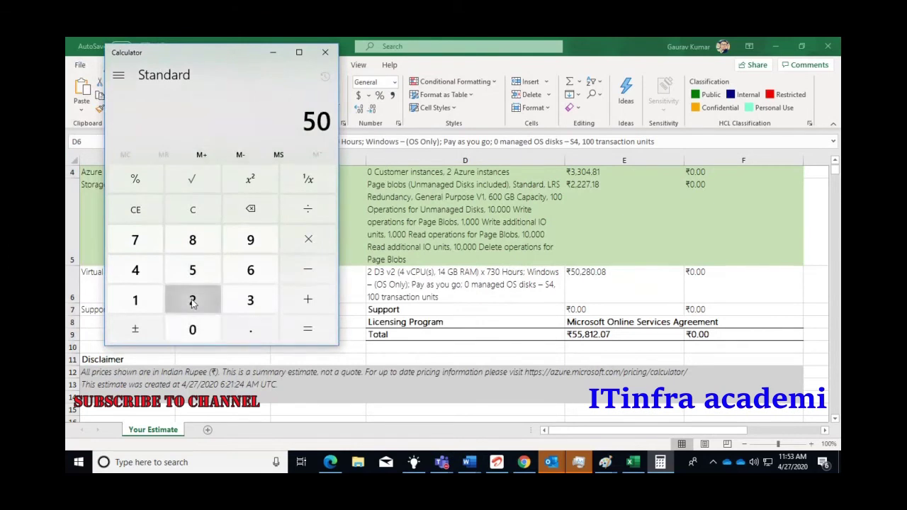
click(209, 247)
click(192, 327)
click(307, 208)
click(140, 237)
click(246, 298)
click(191, 328)
click(300, 333)
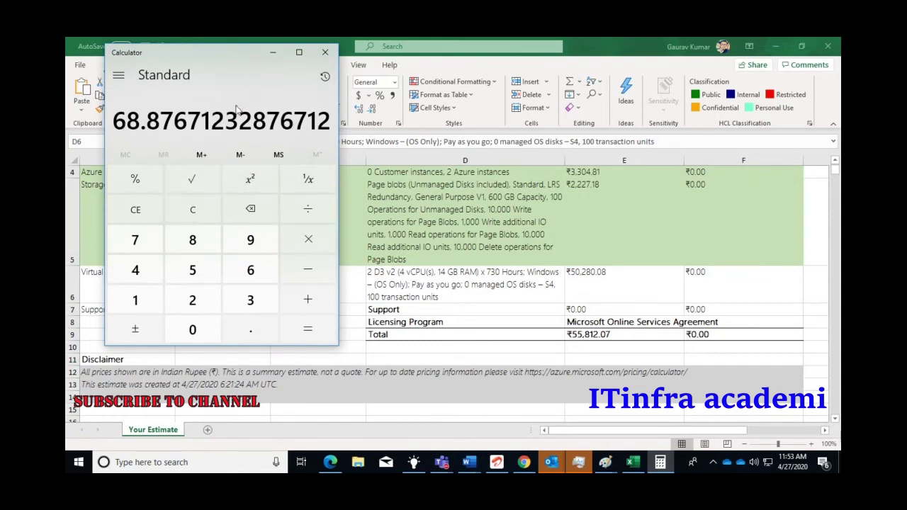
Step: Clear the calculator and begin a multiplication with the virtual machines' hourly cost rounded to 69
click(206, 211)
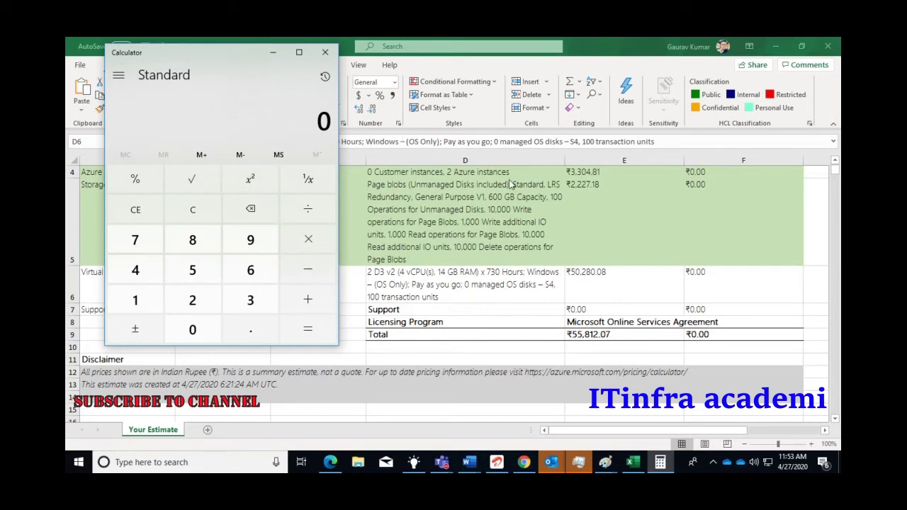
click(271, 61)
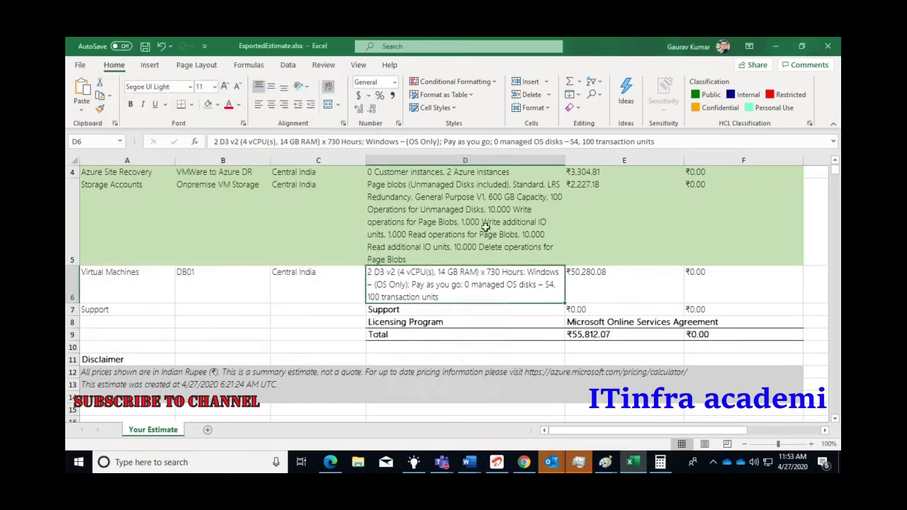
key(alt+Tab)
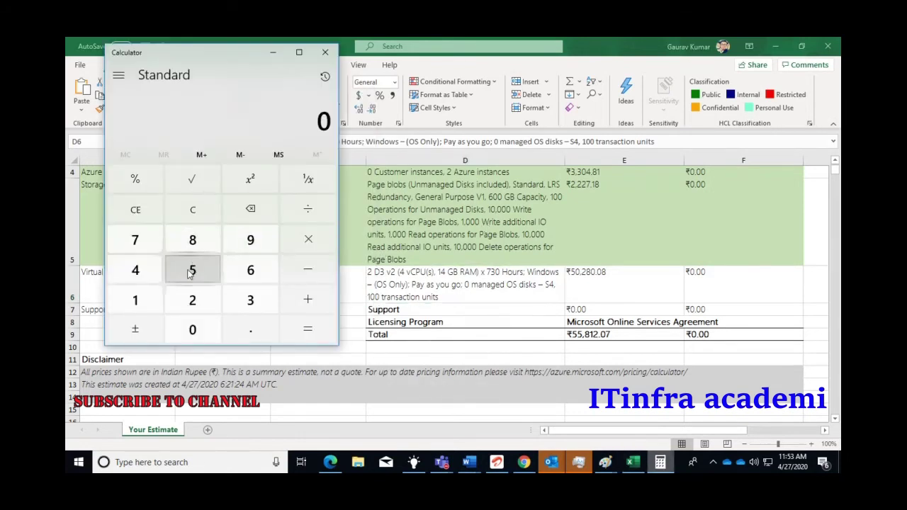
click(226, 275)
click(251, 241)
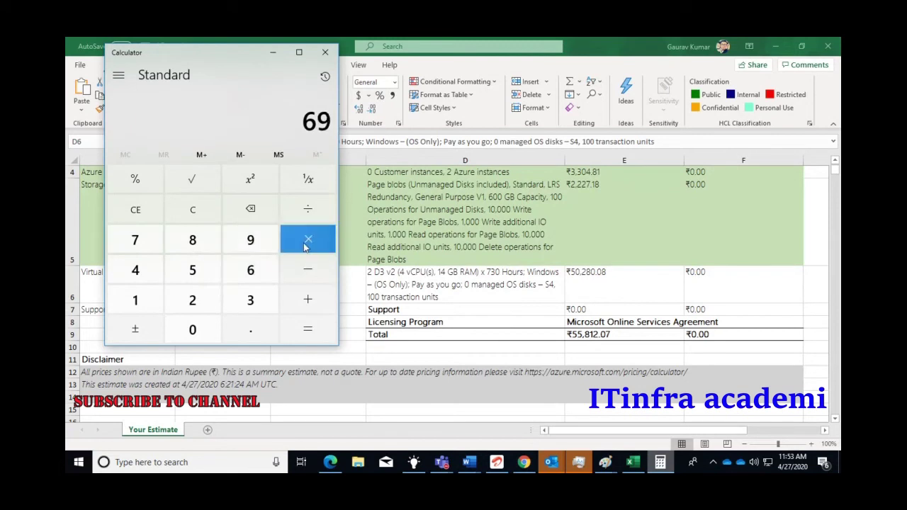
click(312, 244)
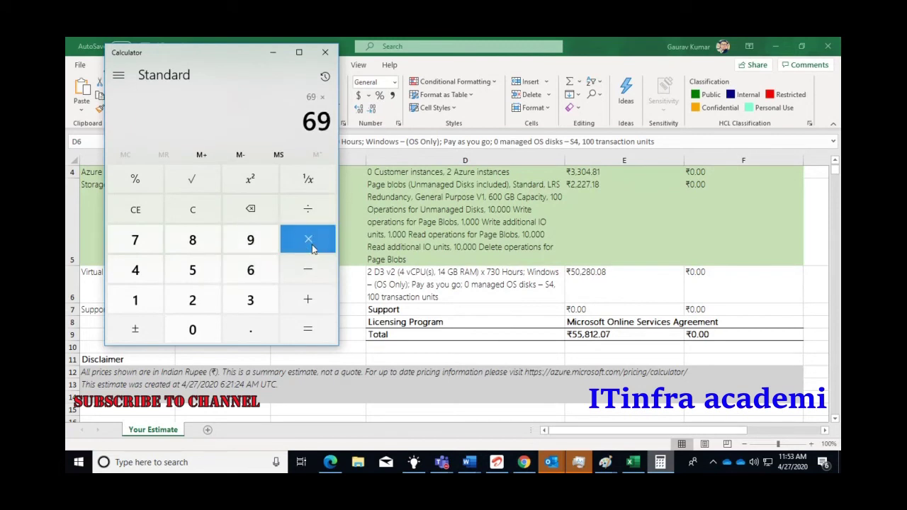
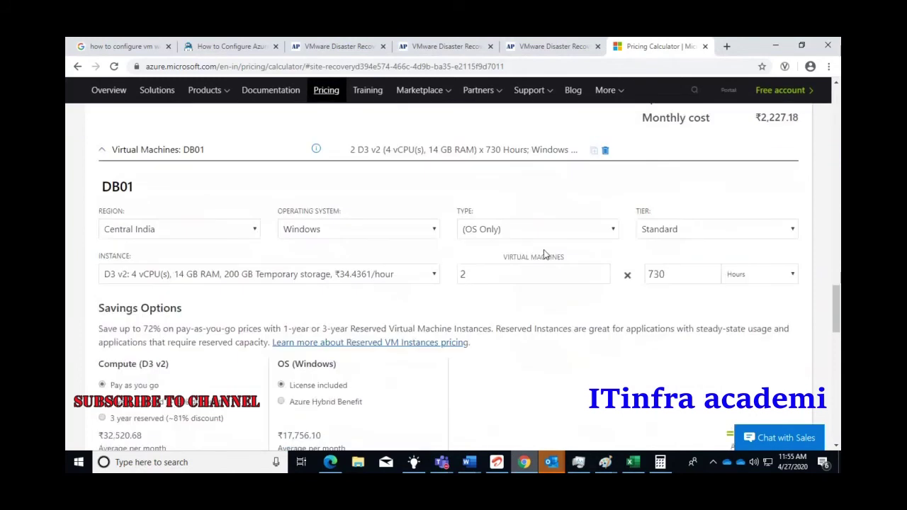
Step: Review the DB01 virtual machines' monthly cost in the Azure pricing calculator, and compare the Calculator result with the exported Excel estimate
scroll(544, 250, down, 2)
scroll(549, 252, down, 3)
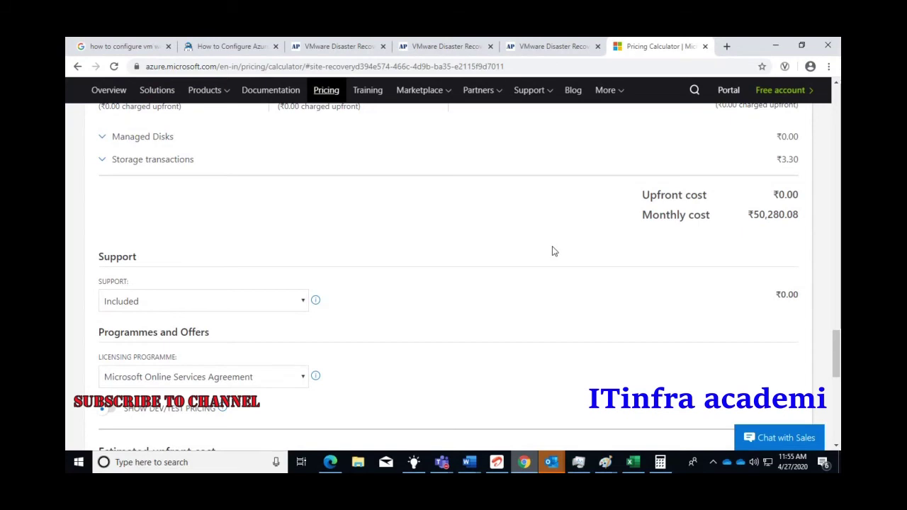
key(alt+Tab)
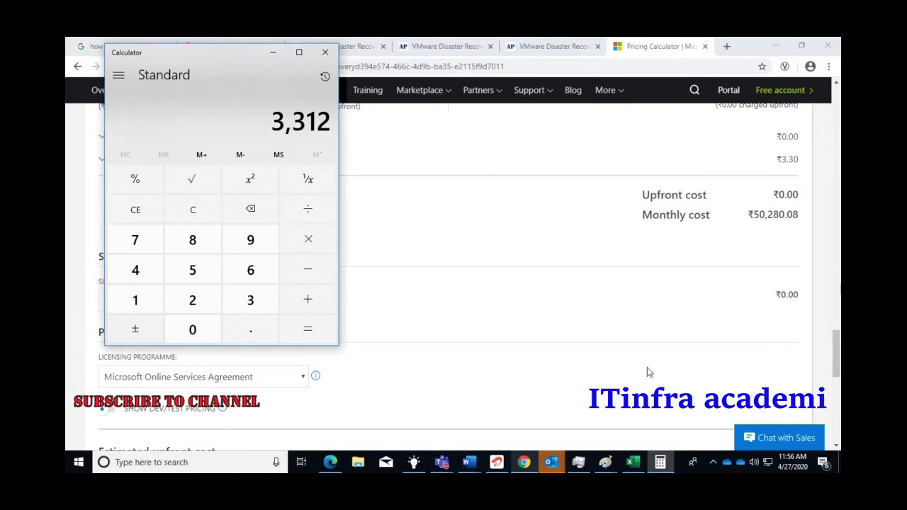
click(632, 464)
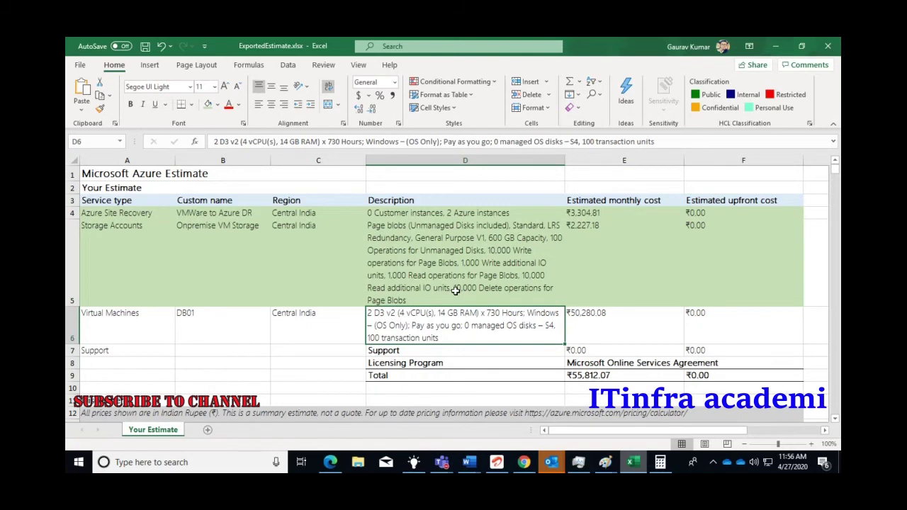
key(alt+Tab)
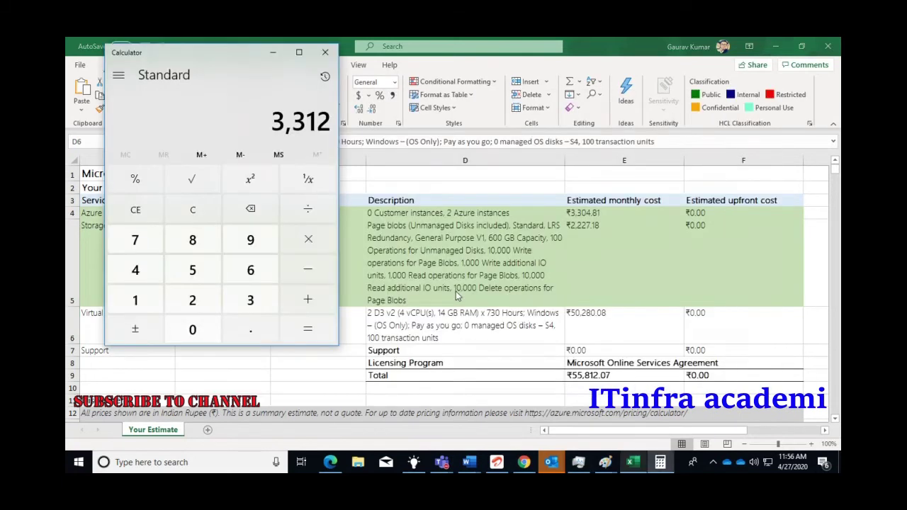
Step: Switch to the VMWare to Azure DR diagram in Paint and move the Calculator window below the VM1 and VM2 boxes
click(605, 461)
click(720, 389)
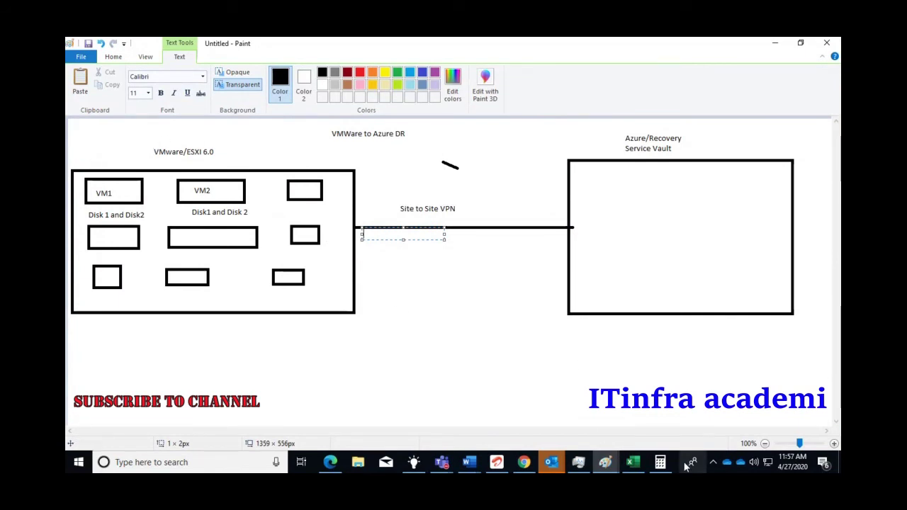
click(660, 461)
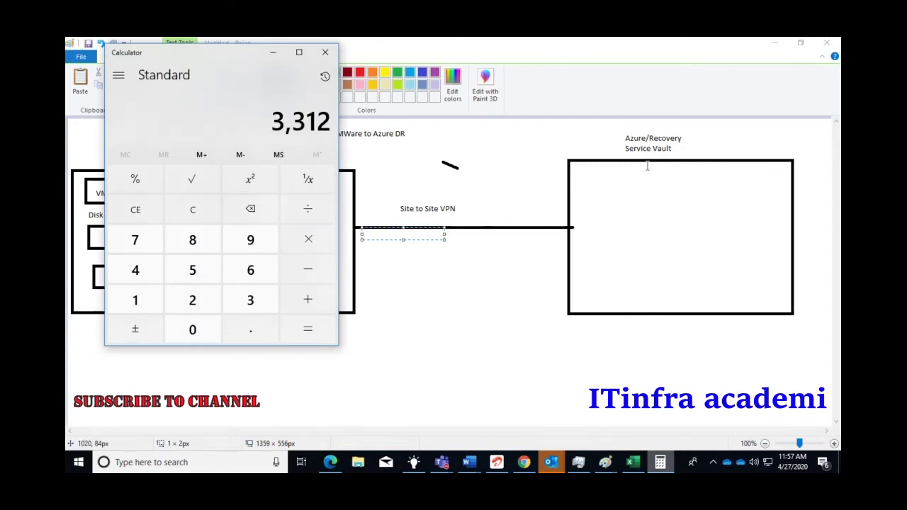
mouse_move(212, 53)
mouse_down()
mouse_move(226, 112)
mouse_move(202, 280)
mouse_up()
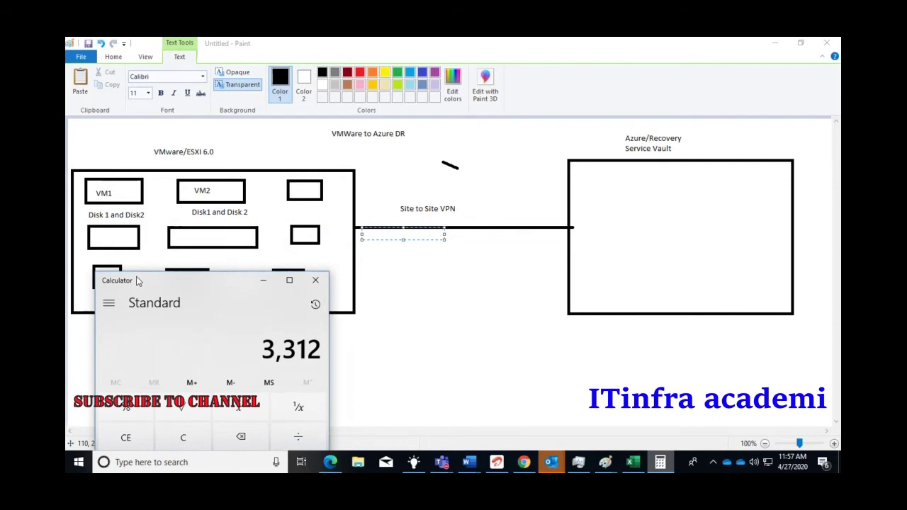
drag(146, 279, 270, 38)
drag(415, 103, 593, 40)
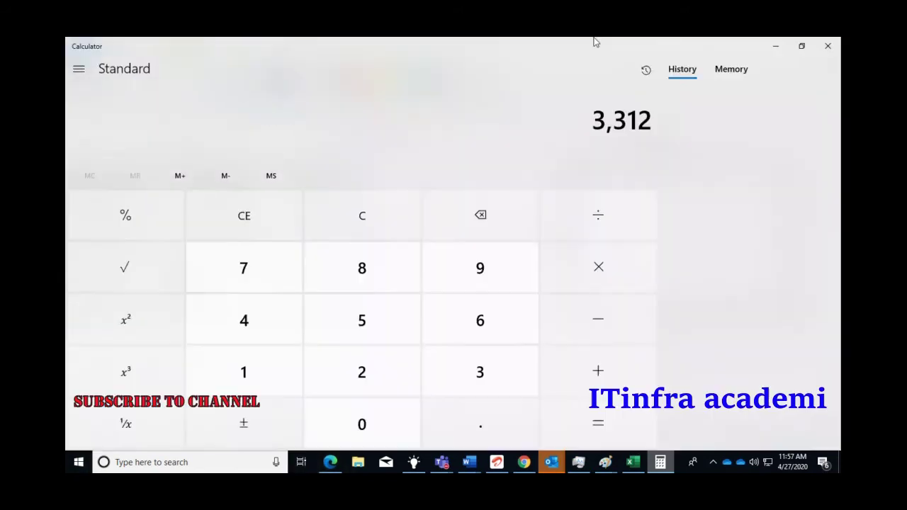
click(801, 49)
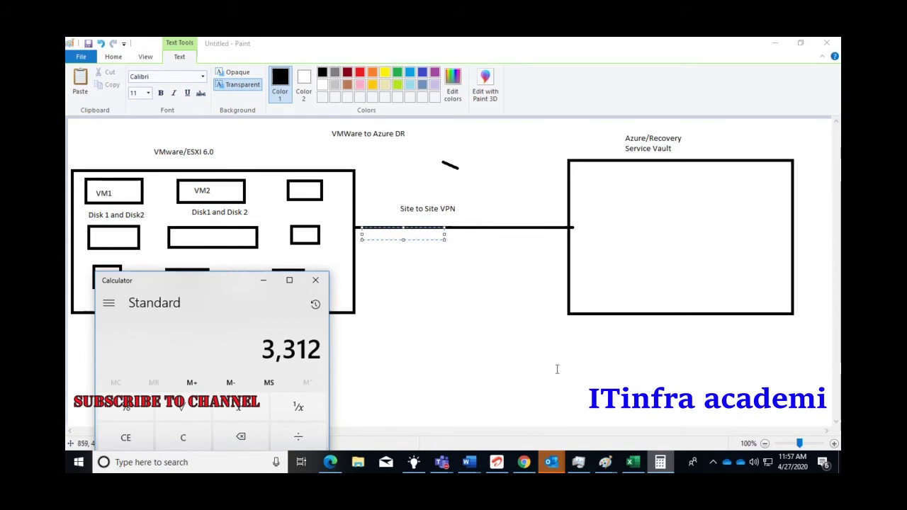
Step: In the Excel estimate, fill the Virtual Machines row, columns A to F, with gold
click(632, 462)
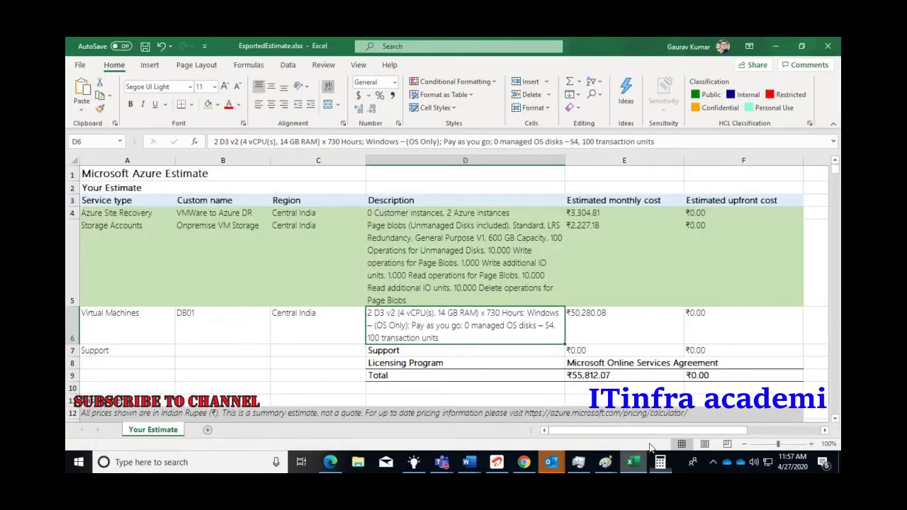
drag(106, 325, 743, 325)
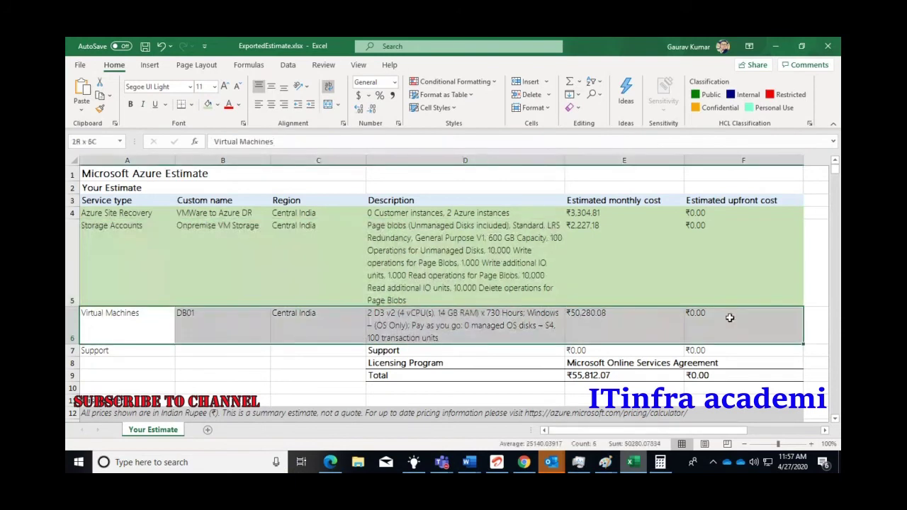
click(218, 104)
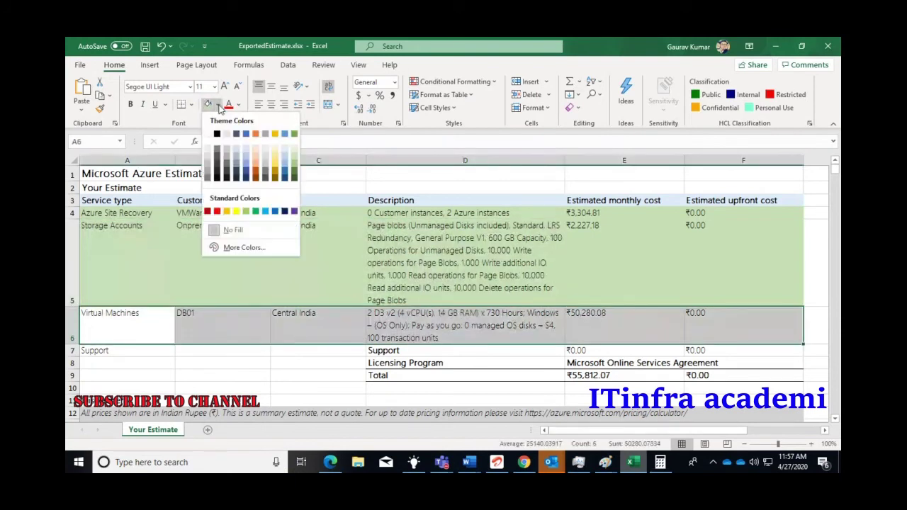
click(275, 168)
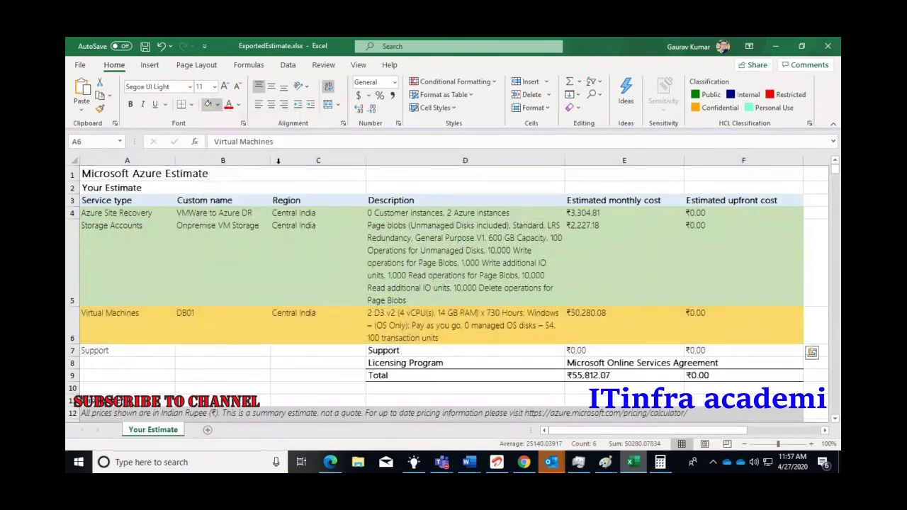
click(314, 330)
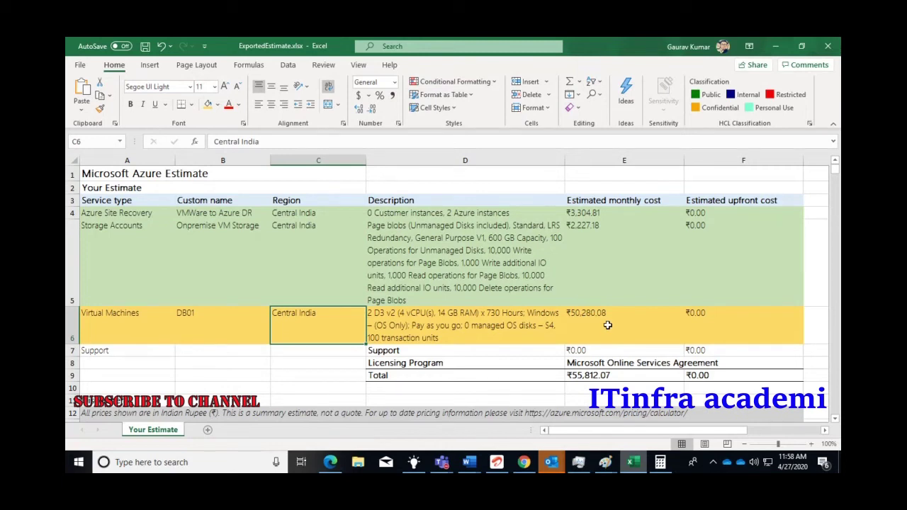
Step: Check the Virtual Machines description in the estimate and switch to the VMWare to Azure DR diagram in Paint
mouse_move(583, 468)
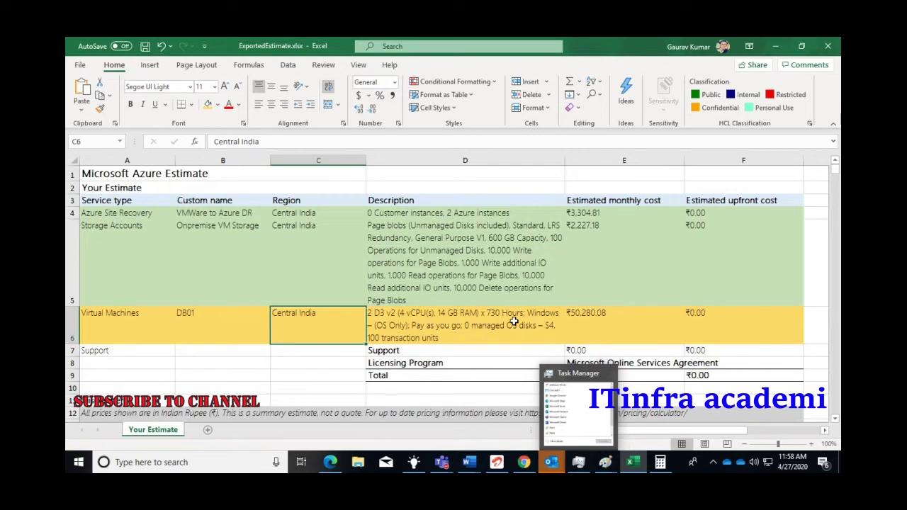
click(458, 326)
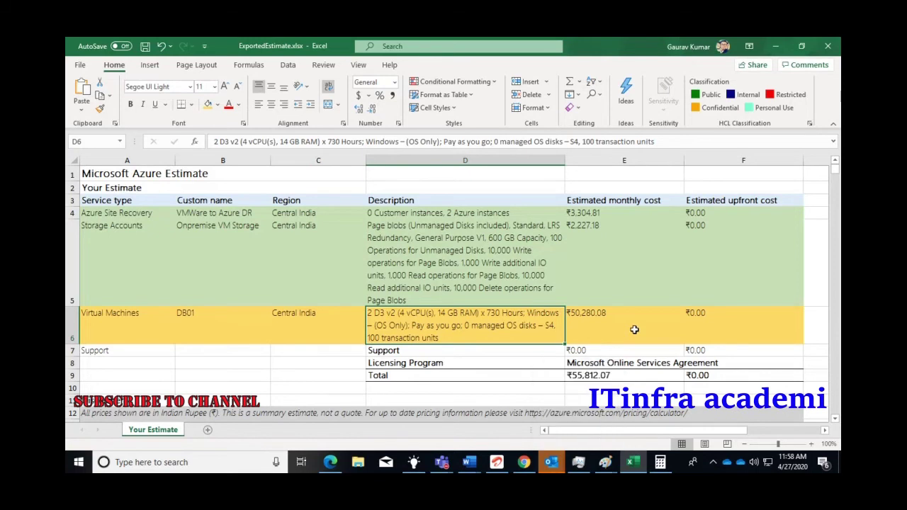
key(alt+Tab)
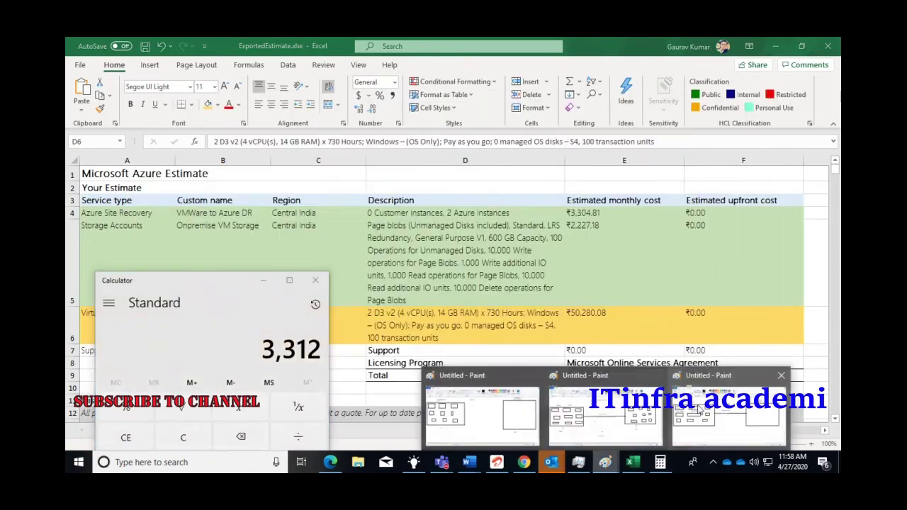
click(698, 409)
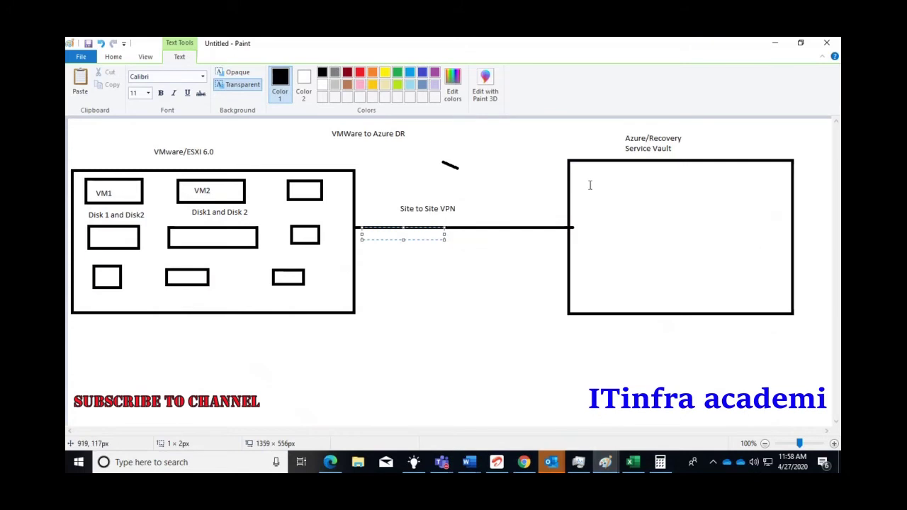